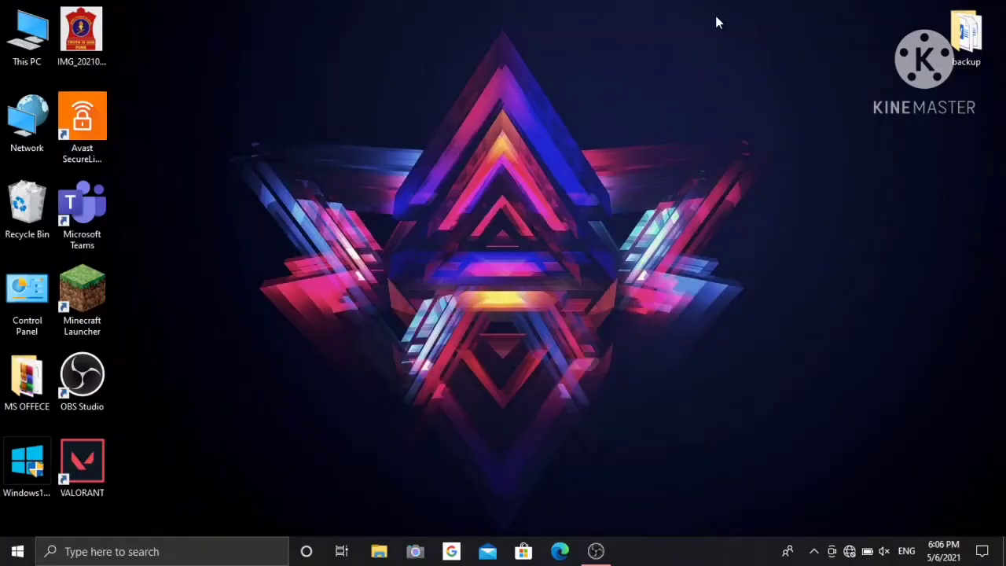
# - Refresh the desktop, then open the Windows Temp folder with the Run command "temp"
pyautogui.rightClick(716, 21)
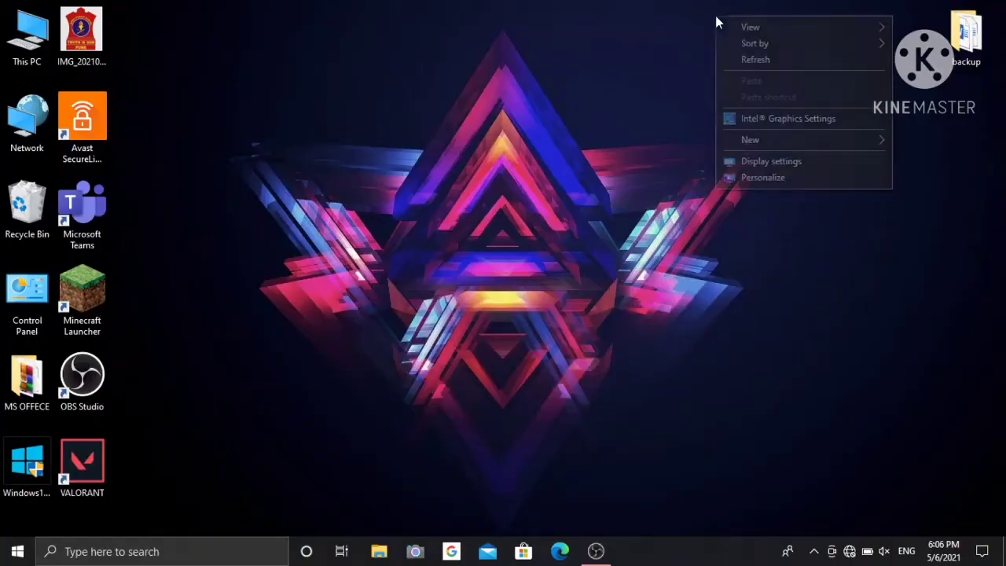
pyautogui.click(744, 57)
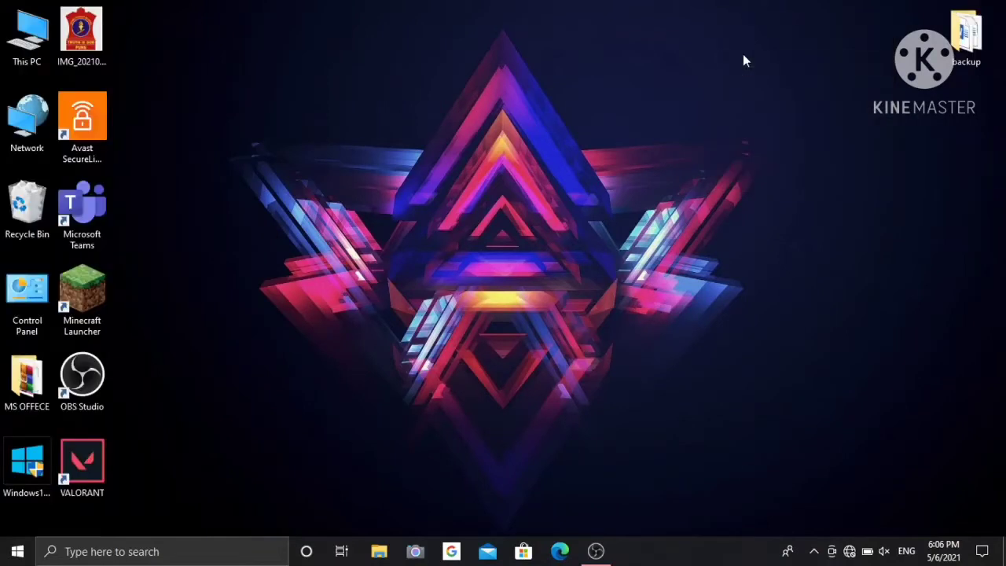
pyautogui.press('super+r')
pyautogui.press('BackSpace')
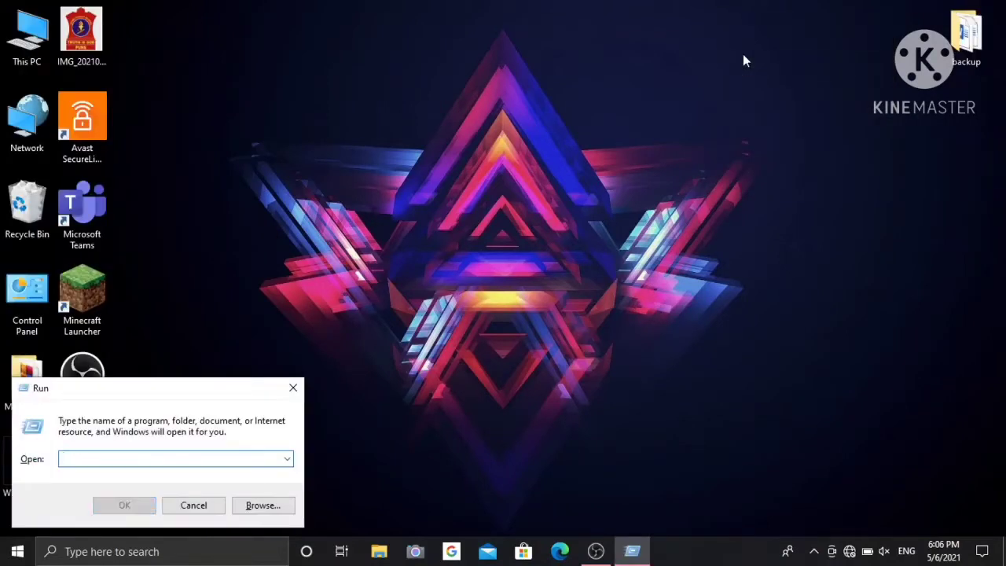
pyautogui.write('tem')
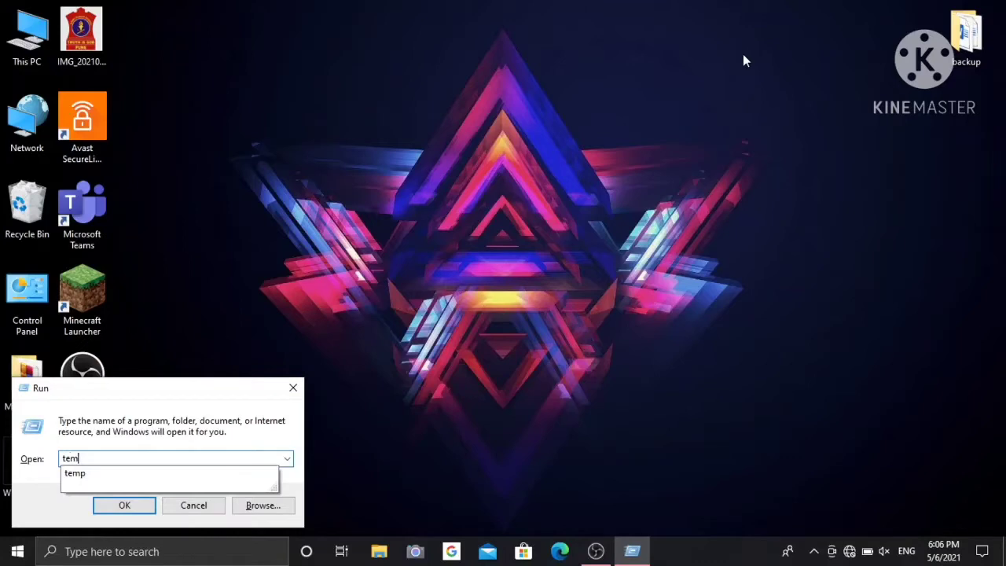
pyautogui.write('p')
pyautogui.press('Return')
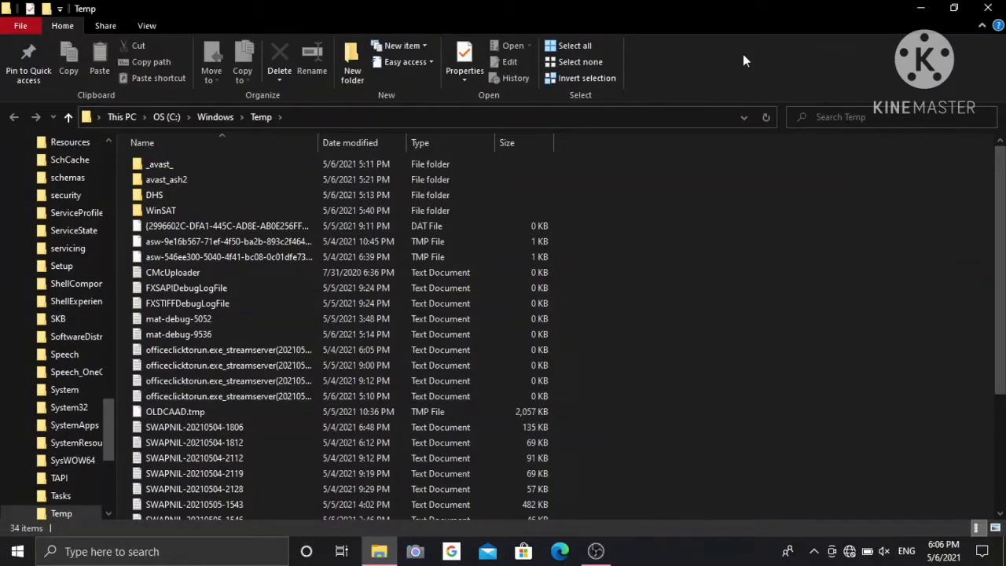
# - Delete everything in the Windows Temp folder, granting administrator permission and skipping all items in use, and close the folder
pyautogui.hotkey('ctrl', 'a')
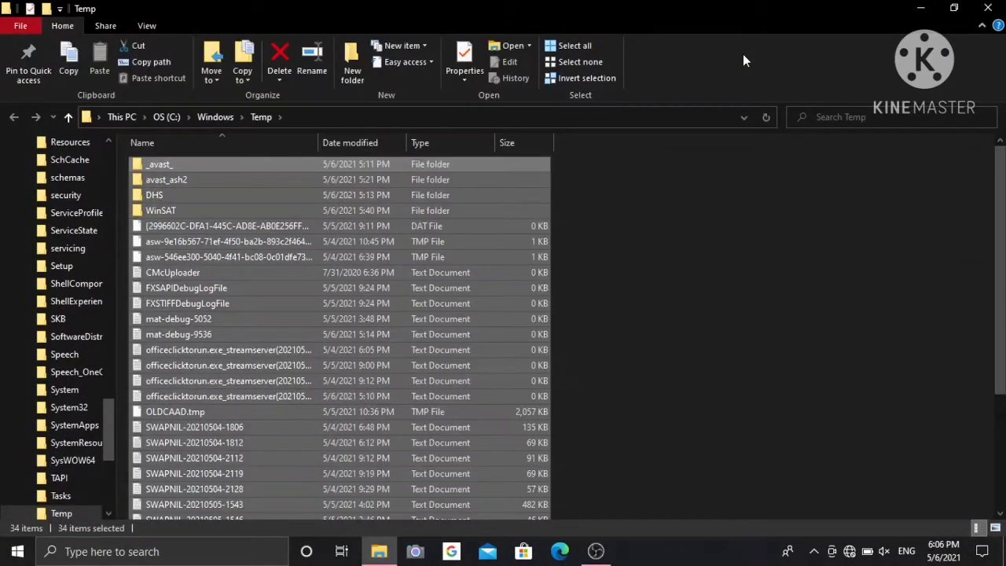
pyautogui.press('Delete')
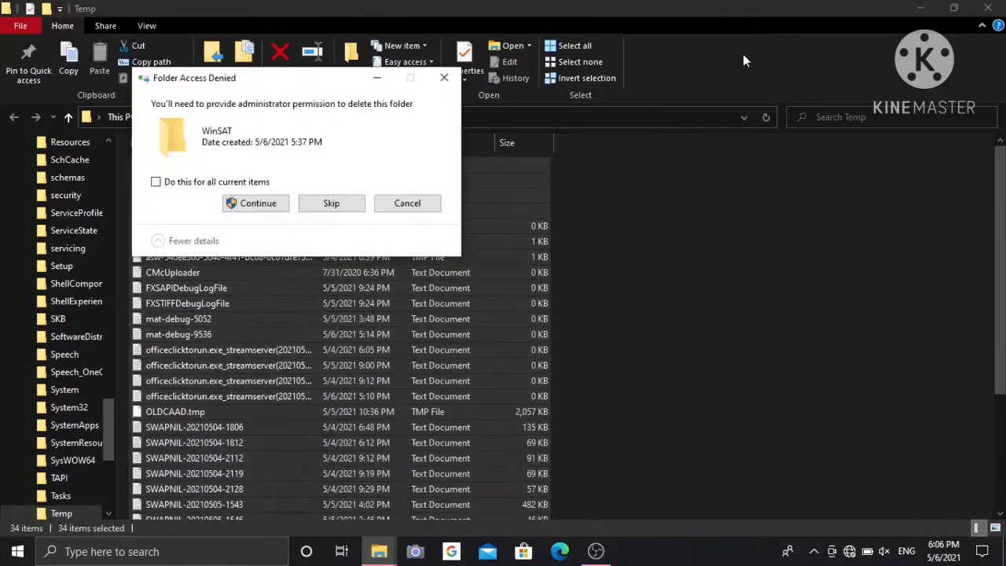
pyautogui.click(248, 206)
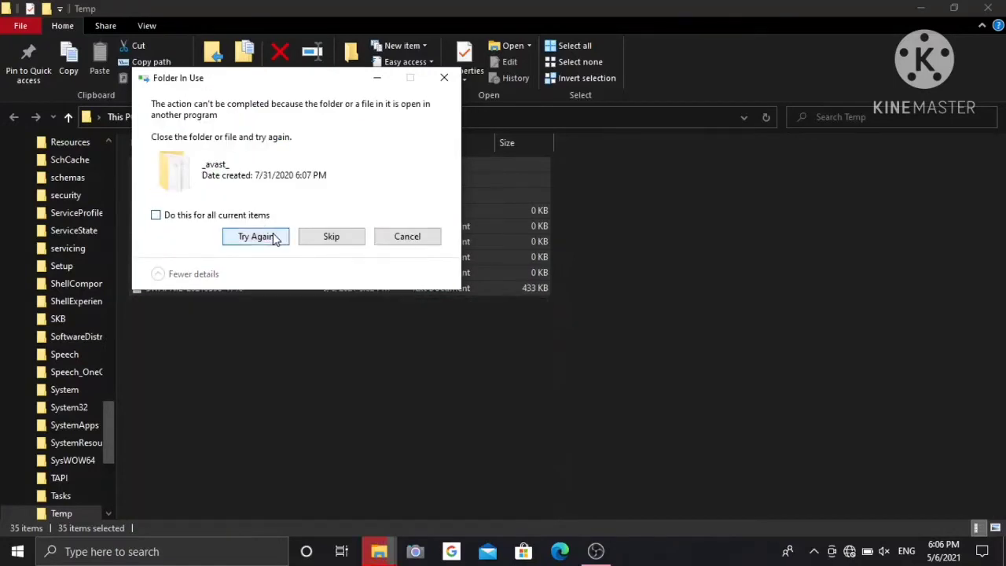
pyautogui.click(272, 236)
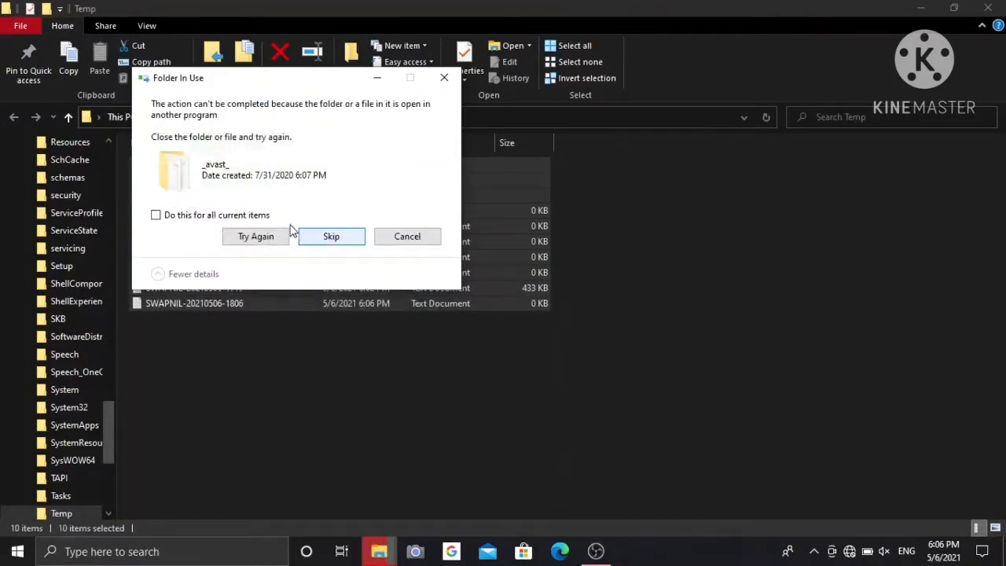
pyautogui.click(245, 214)
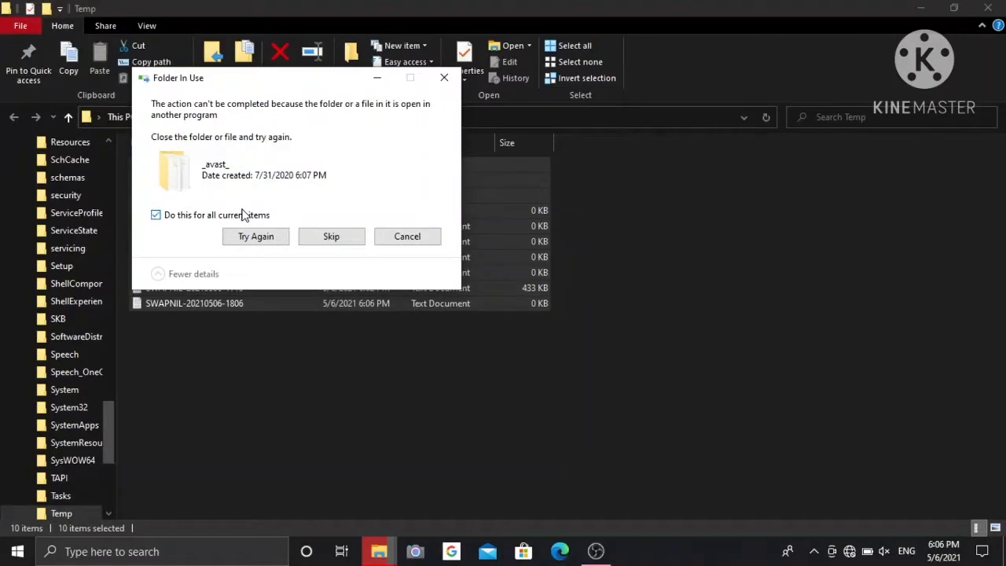
pyautogui.click(319, 238)
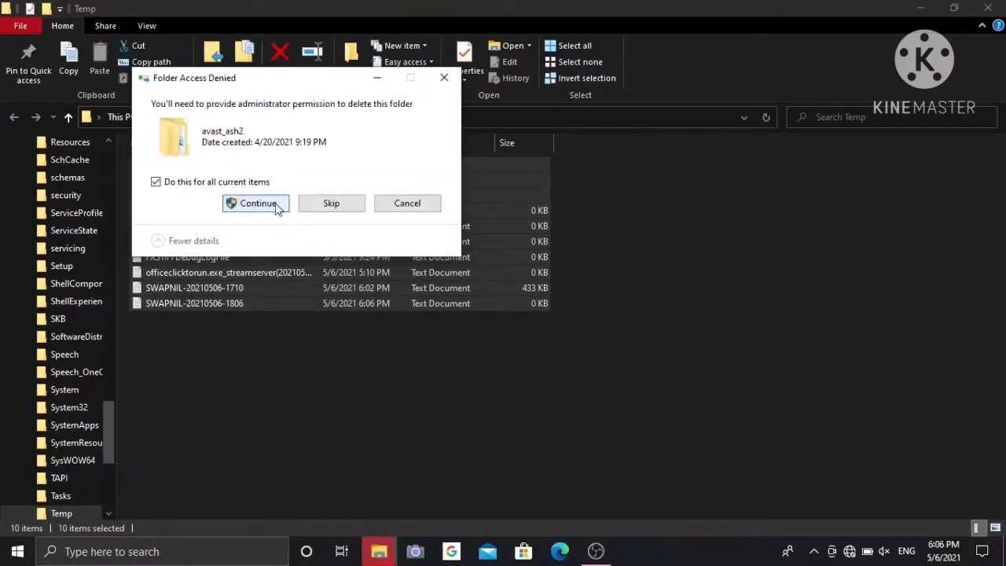
pyautogui.click(276, 206)
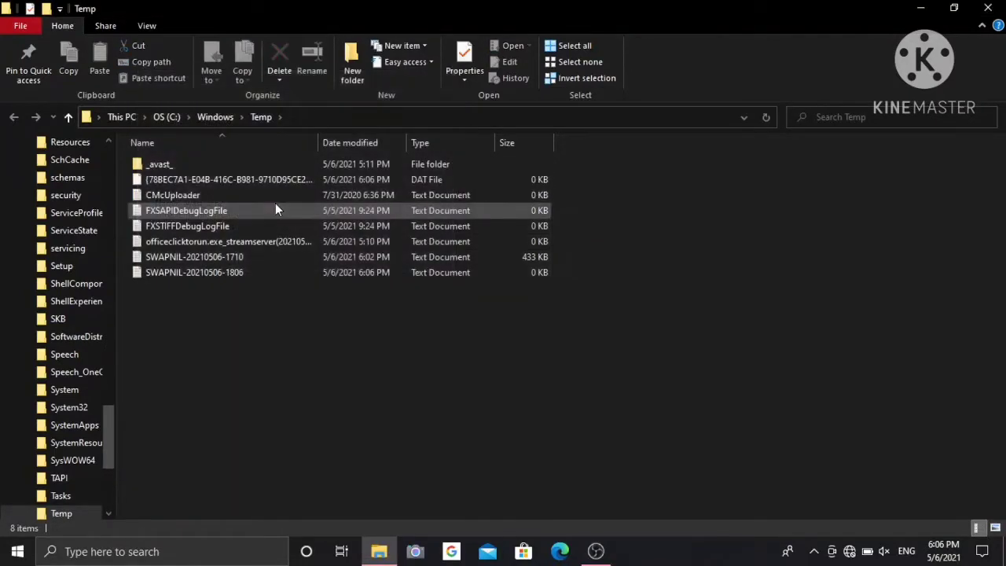
pyautogui.click(988, 8)
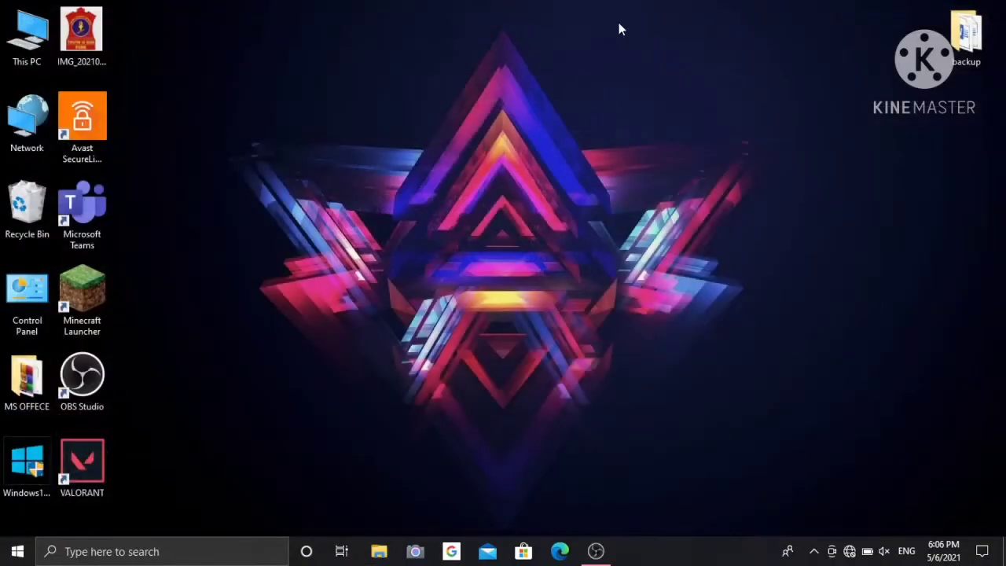
# - Refresh the desktop and open the user account's local Temp folder with the Run command "%temp%"
pyautogui.rightClick(619, 22)
pyautogui.click(671, 68)
pyautogui.press('super+r')
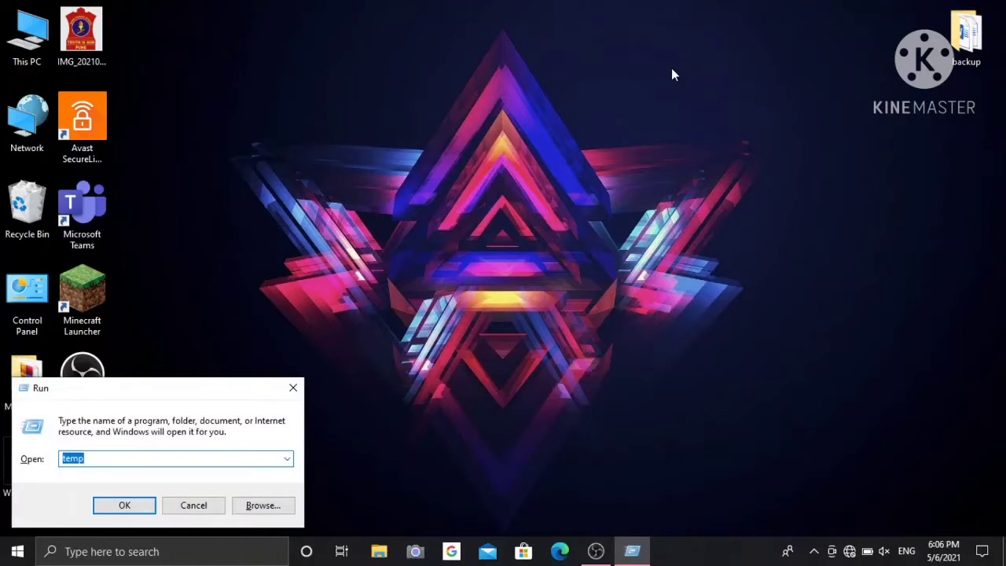
pyautogui.press('BackSpace')
pyautogui.write('%')
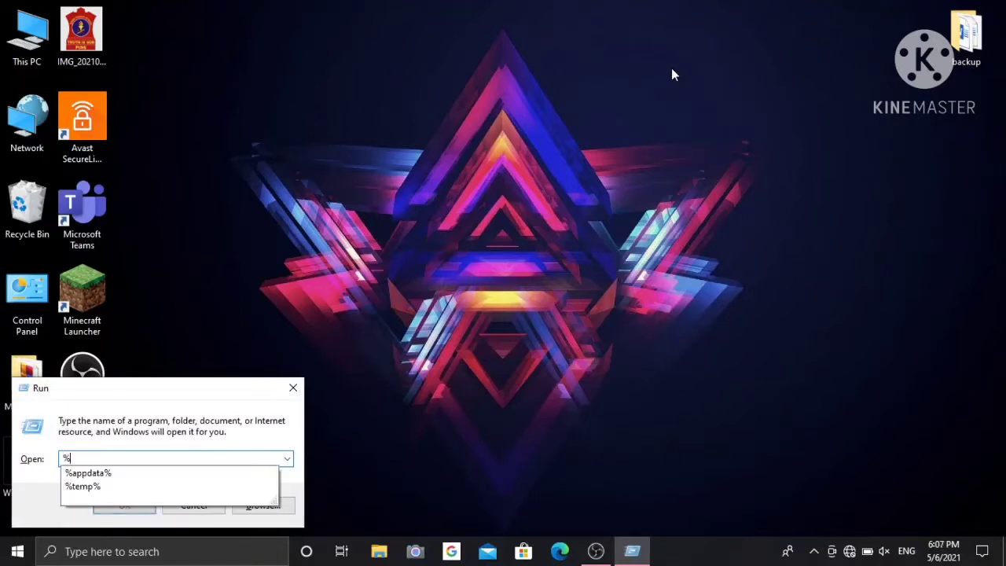
pyautogui.write('temp')
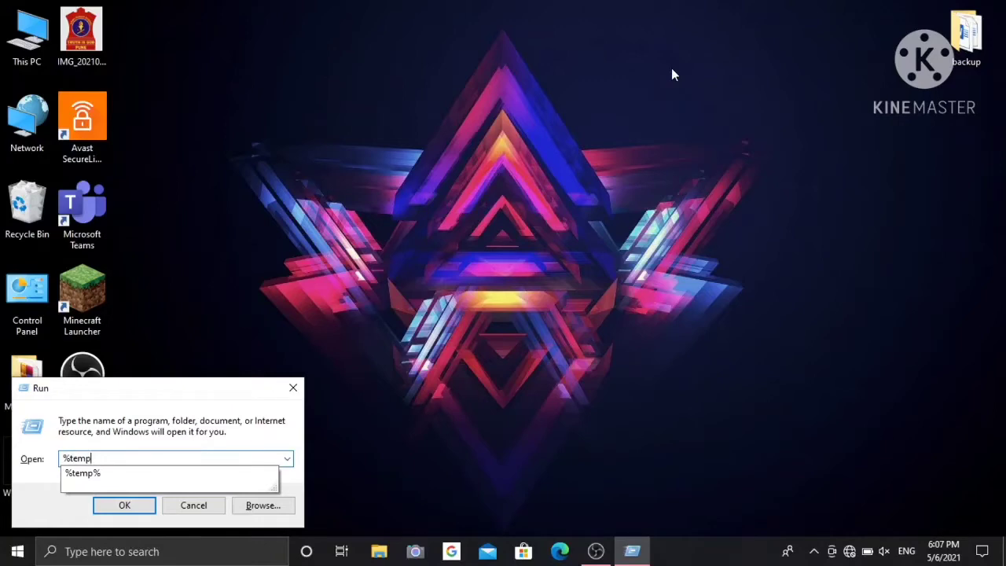
pyautogui.write('%')
pyautogui.press('Return')
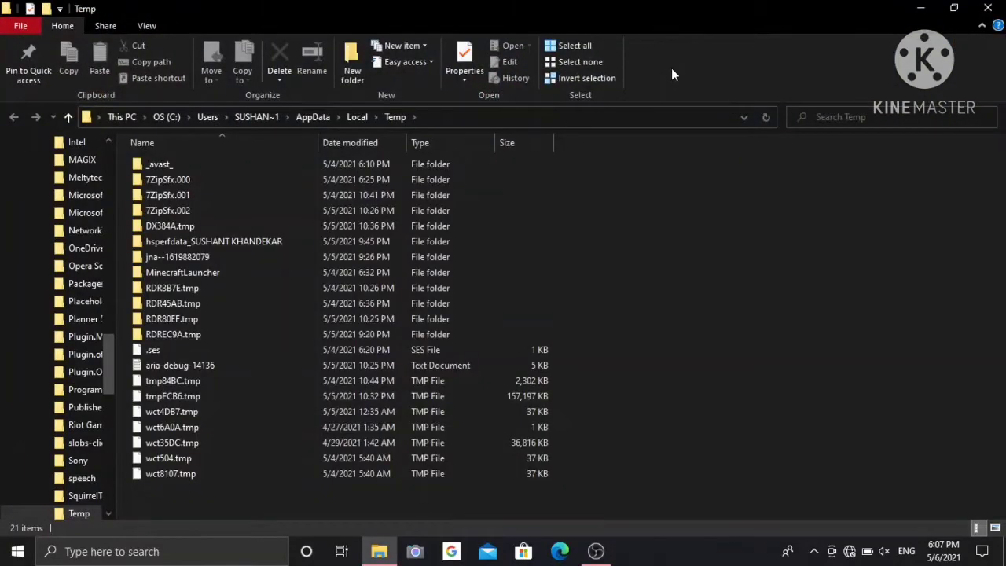
# - Delete all files and folders in the user's local Temp folder and close its window
pyautogui.hotkey('ctrl', 'a')
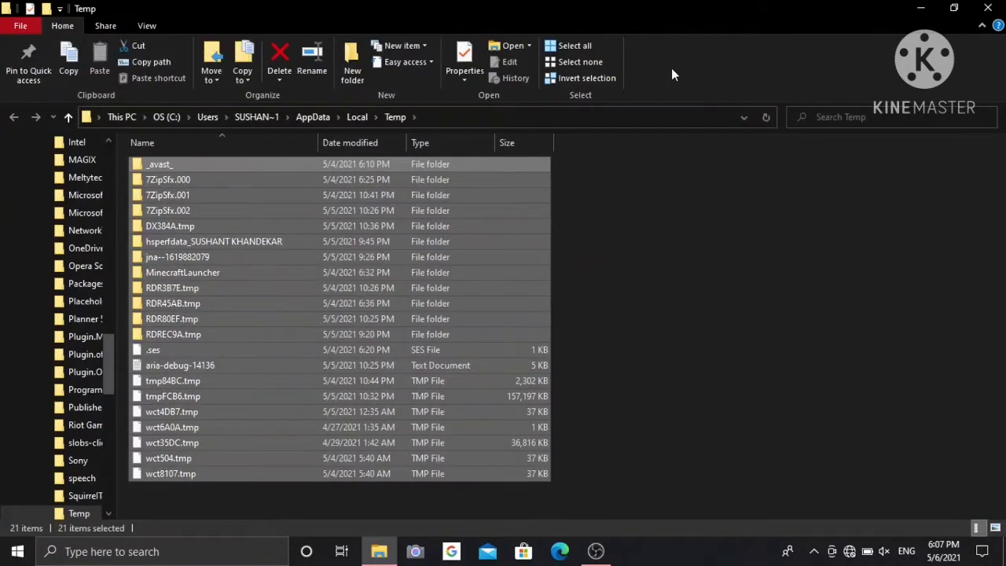
pyautogui.press('Delete')
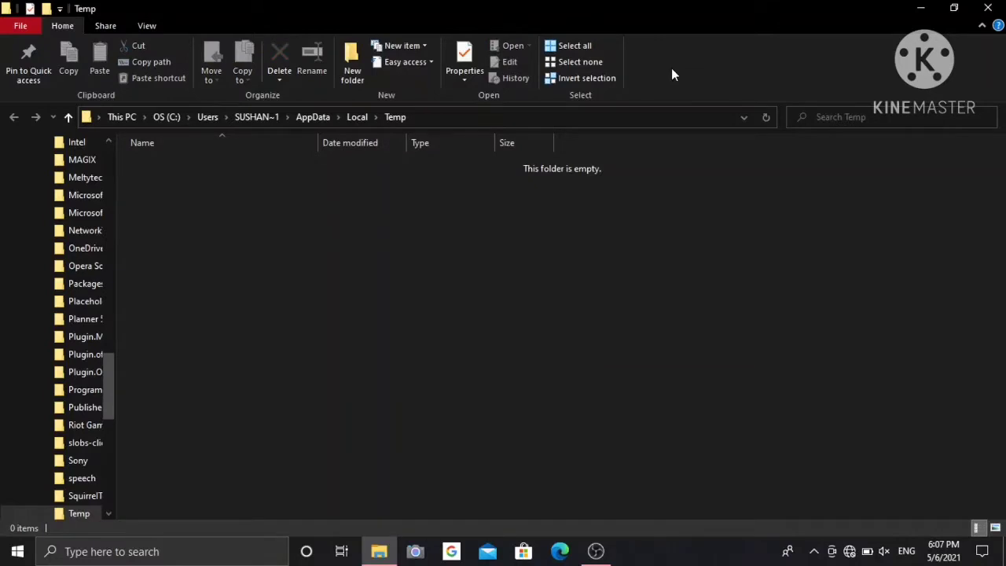
pyautogui.click(988, 7)
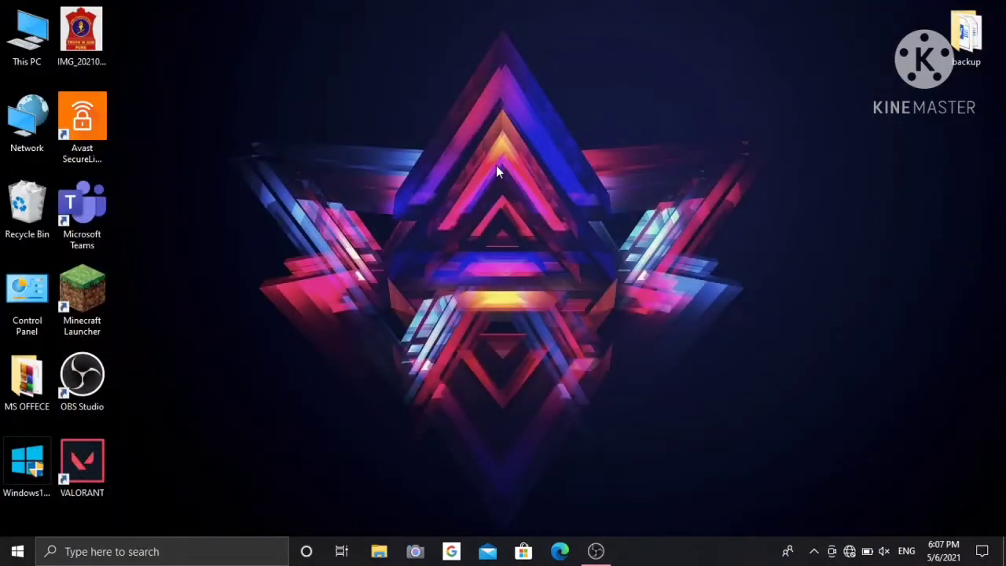
# - Open the Windows Prefetch folder with the Run command "prefetch", granting permanent access to the folder
pyautogui.press('super+r')
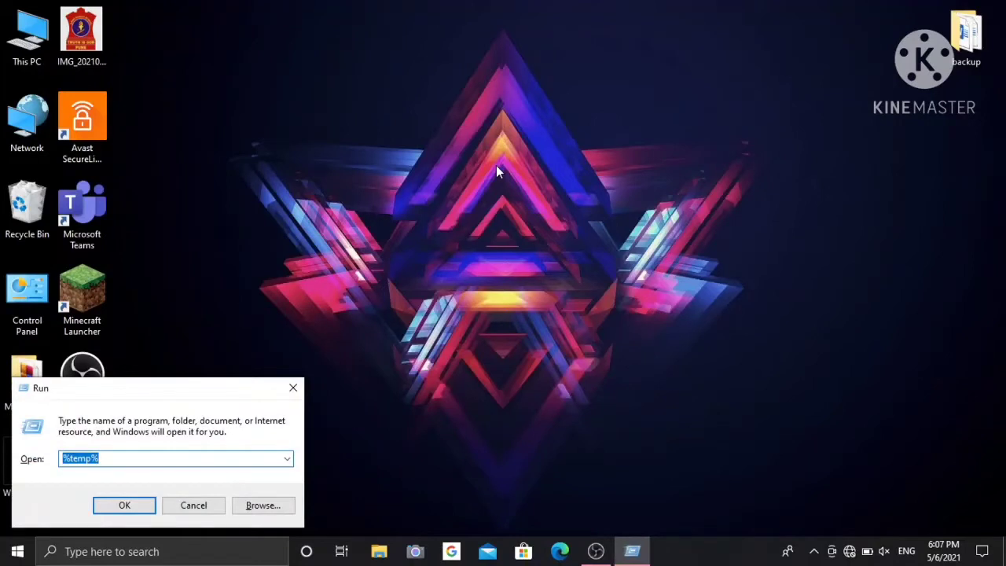
pyautogui.press('BackSpace')
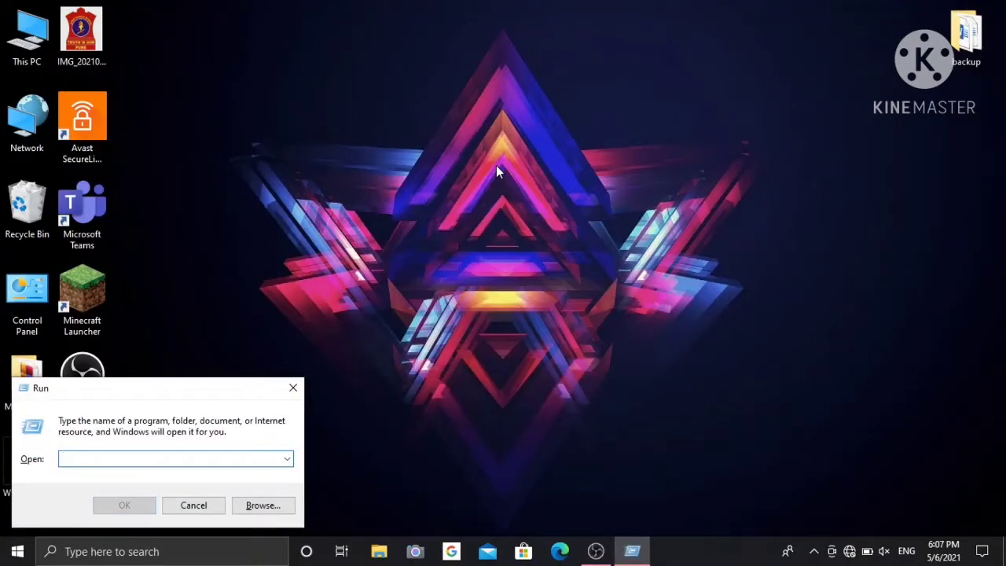
pyautogui.write('pr')
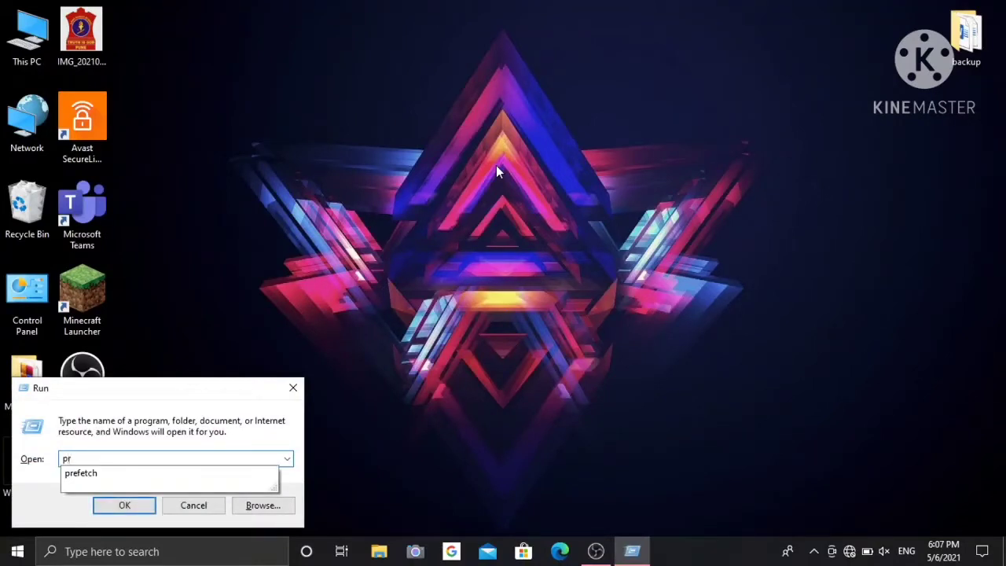
pyautogui.write('efetch')
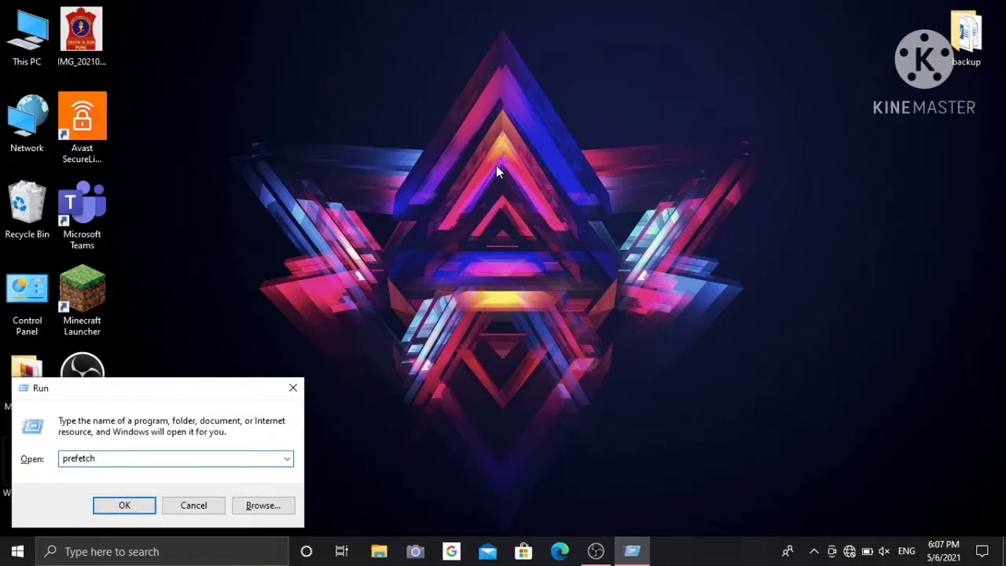
pyautogui.press('Return')
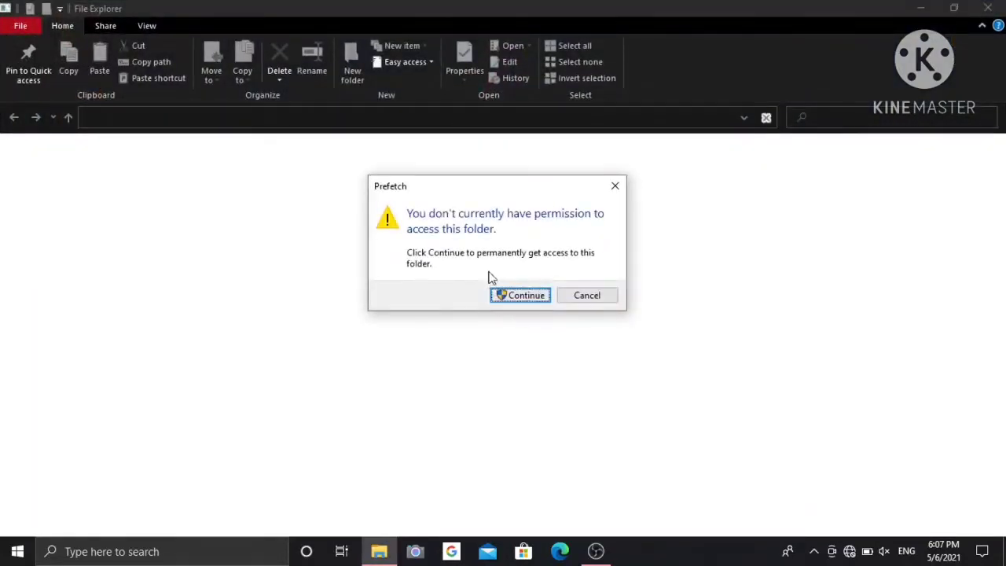
pyautogui.click(525, 296)
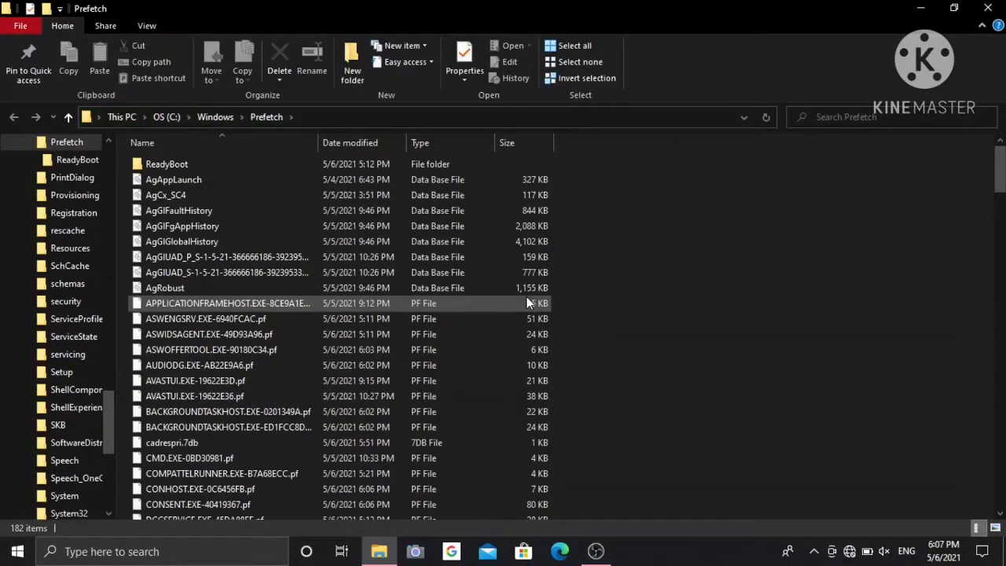
# - Delete all contents of the Prefetch folder, retrying and then skipping the file in use, and close the window
pyautogui.hotkey('ctrl', 'a')
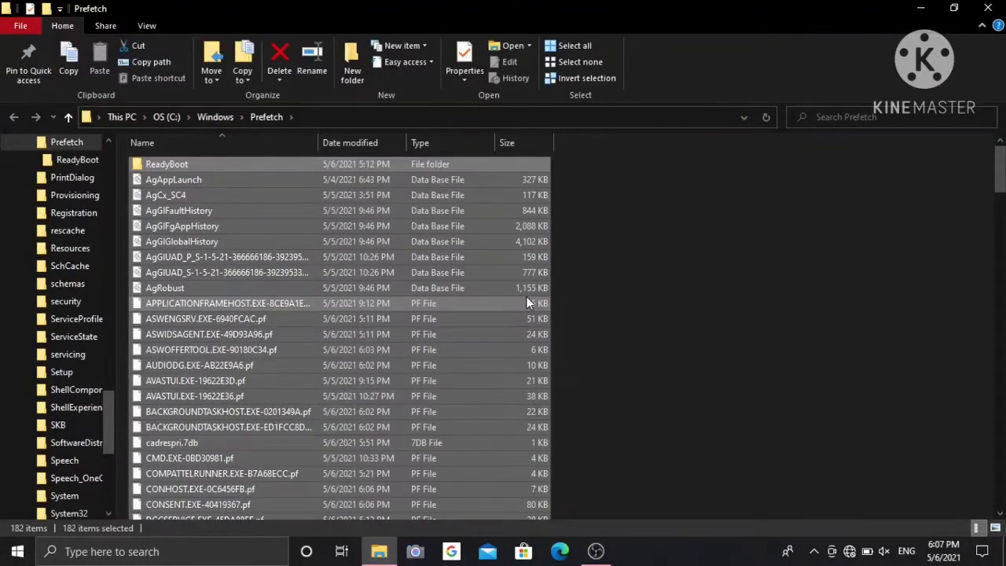
pyautogui.press('Delete')
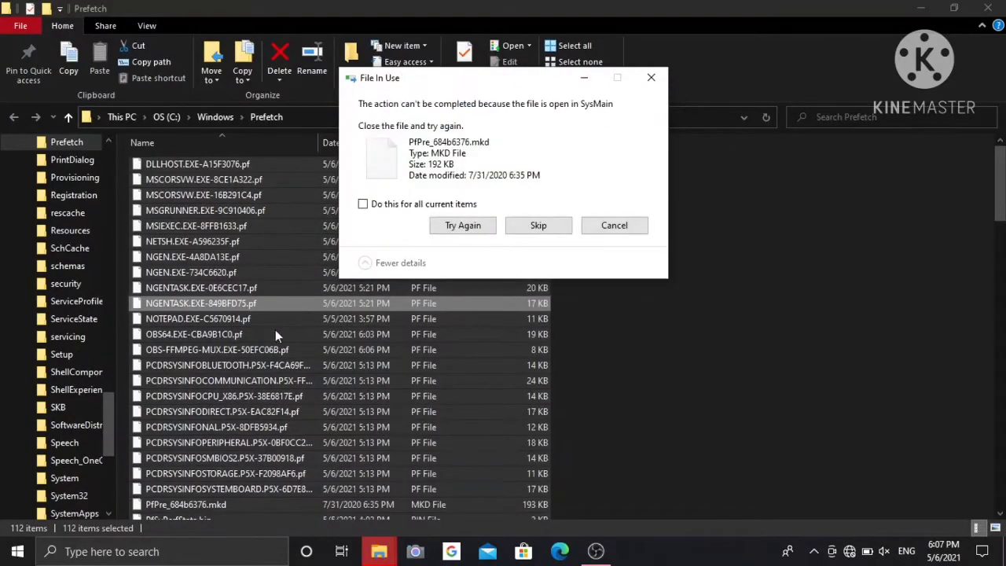
pyautogui.click(485, 227)
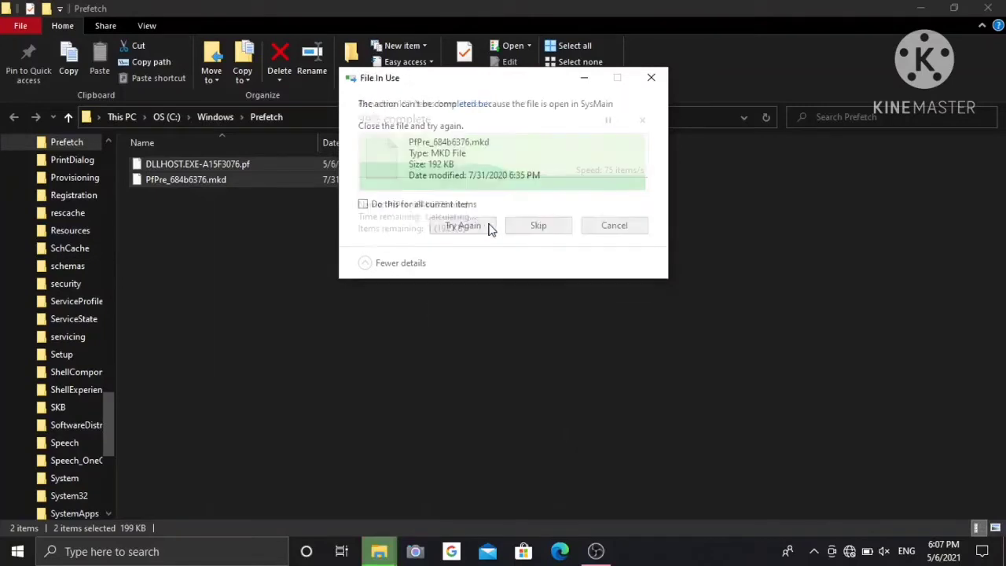
pyautogui.click(525, 229)
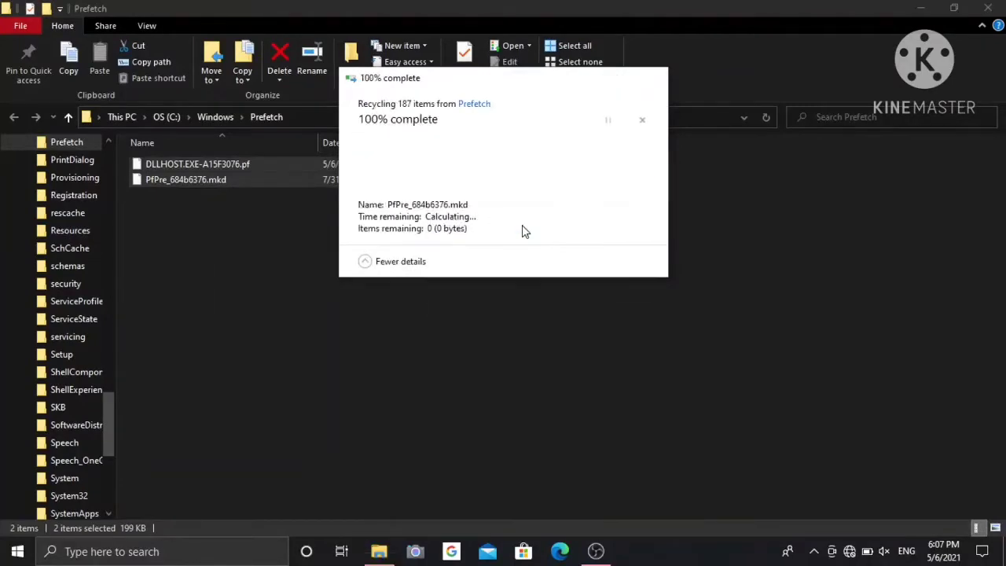
pyautogui.click(988, 7)
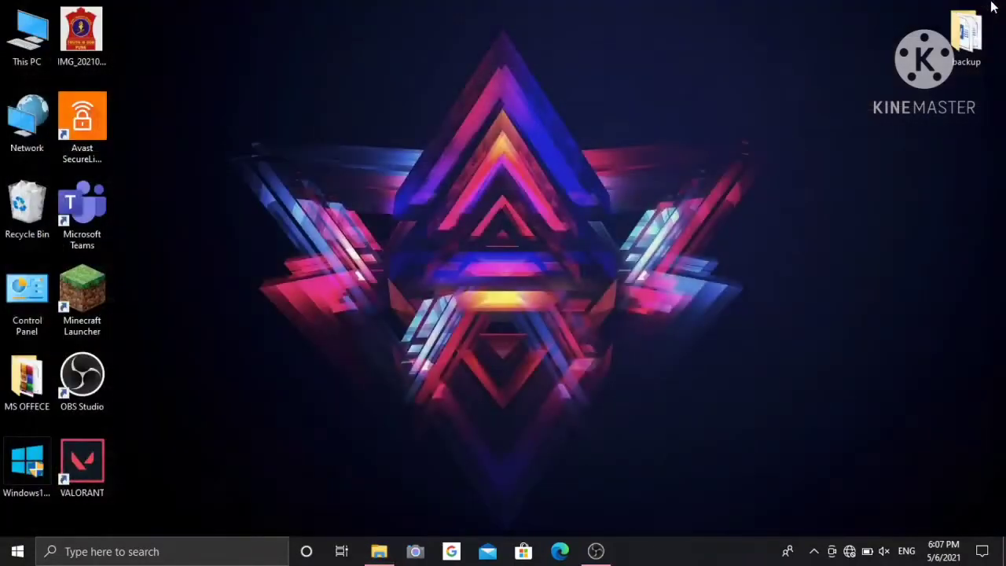
# - Refresh the desktop twice
pyautogui.rightClick(441, 127)
pyautogui.click(484, 170)
pyautogui.rightClick(609, 25)
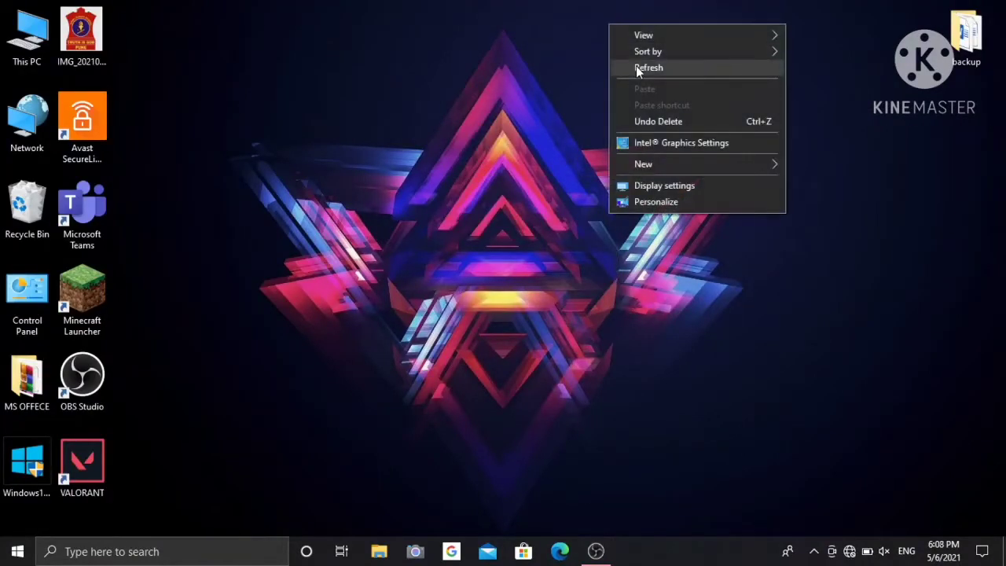
pyautogui.click(638, 68)
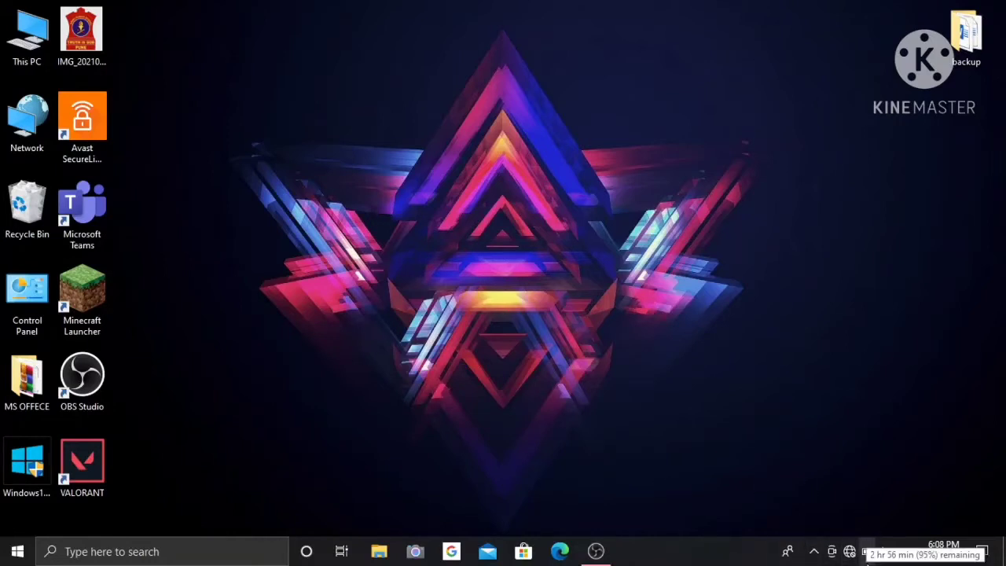
# - Set the battery power mode to Best performance
pyautogui.click(868, 551)
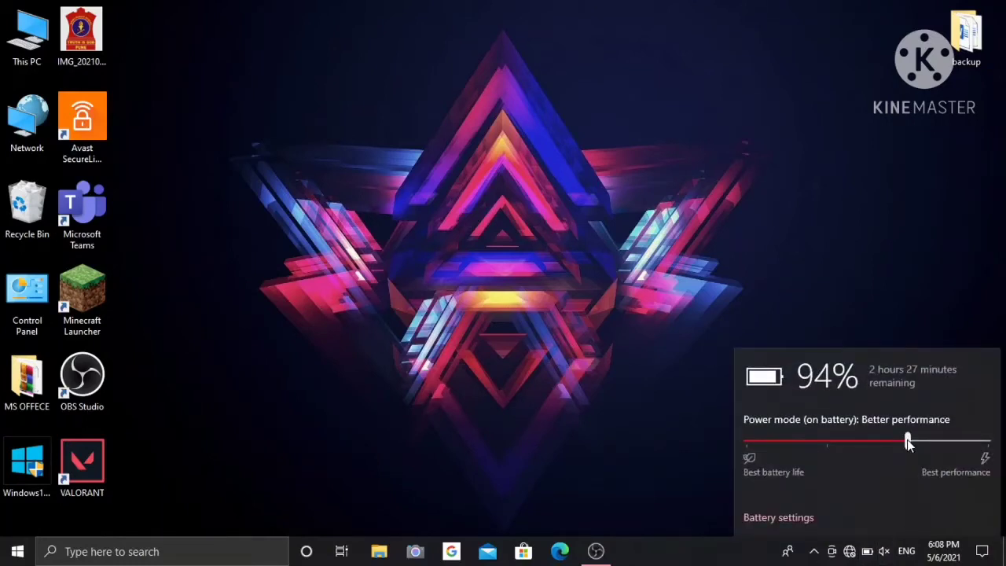
pyautogui.moveTo(908, 445); pyautogui.dragTo(1000, 467)
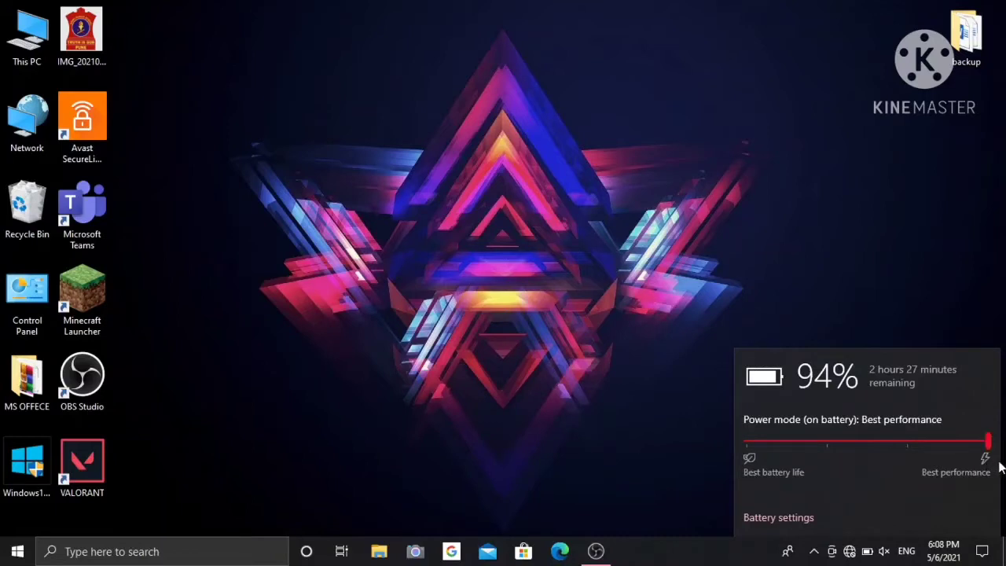
# - Refresh the desktop three times
pyautogui.rightClick(683, 176)
pyautogui.click(707, 213)
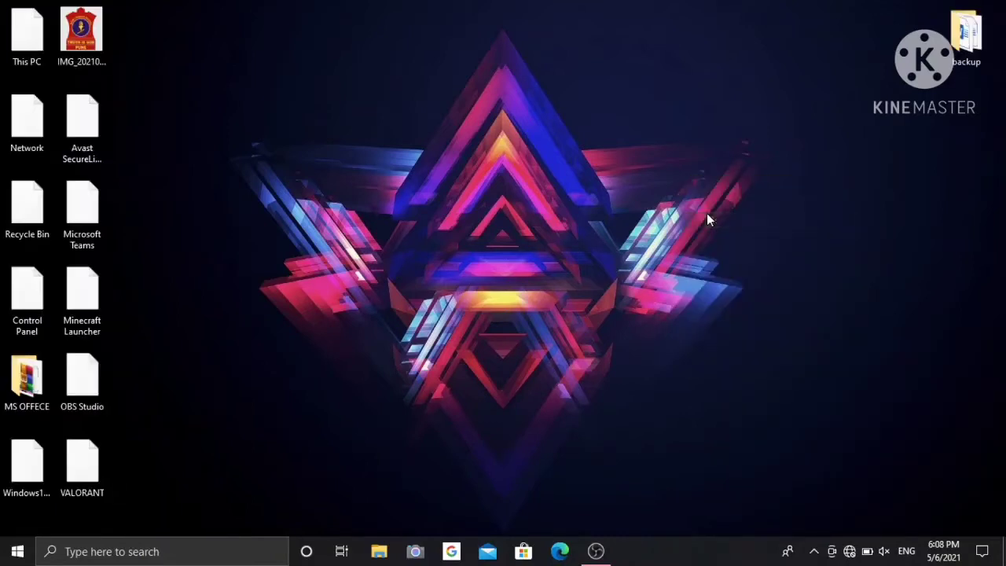
pyautogui.rightClick(706, 213)
pyautogui.click(737, 252)
pyautogui.rightClick(503, 41)
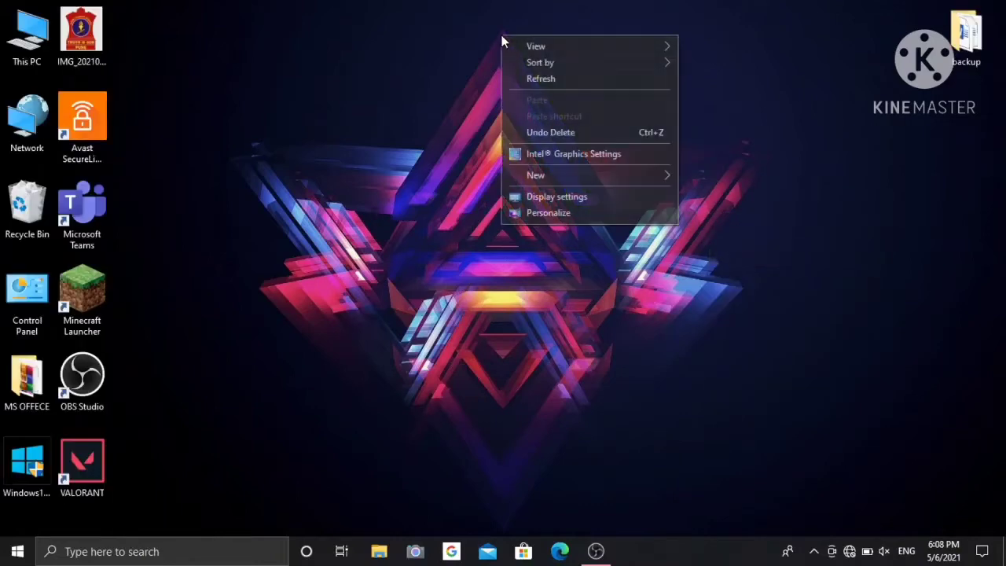
pyautogui.click(528, 77)
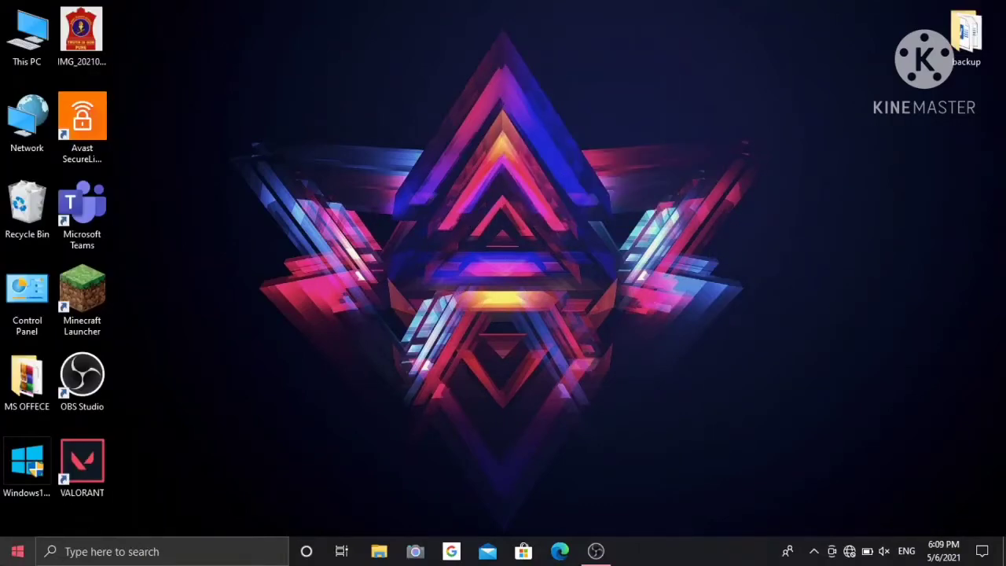
# - Open Windows Settings, search for "graphics" and go to the Graphics settings page
pyautogui.click(17, 551)
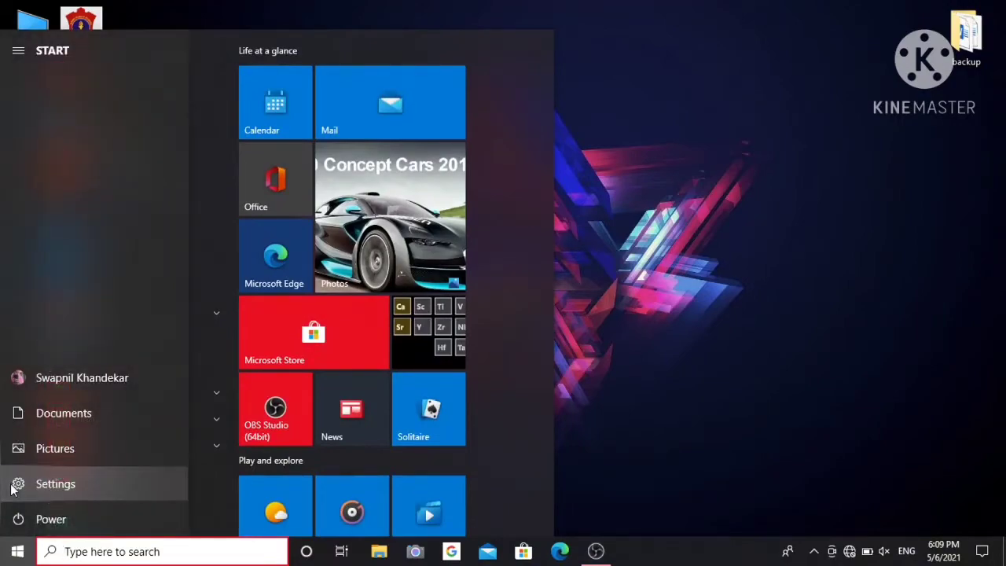
pyautogui.click(16, 484)
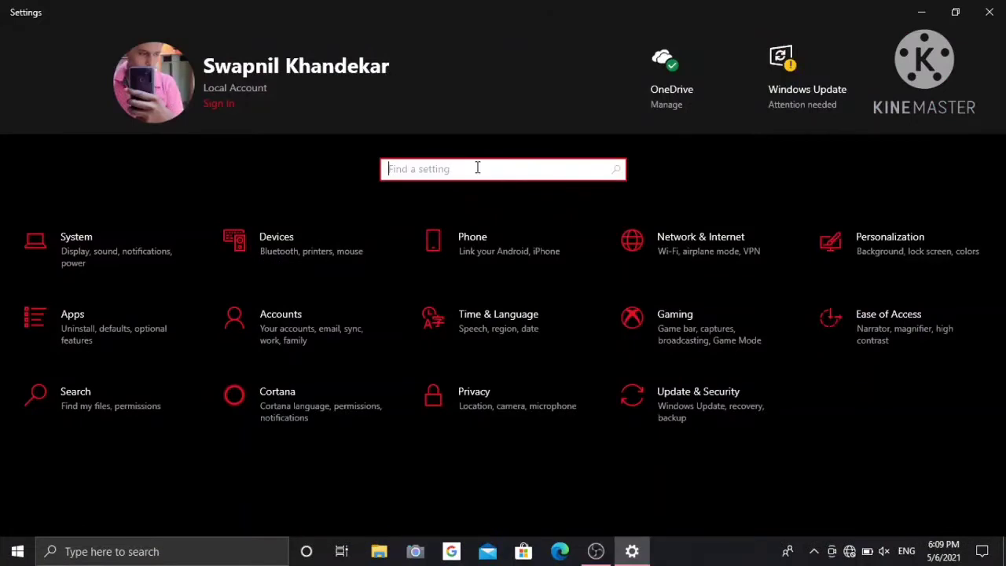
pyautogui.write('graphics')
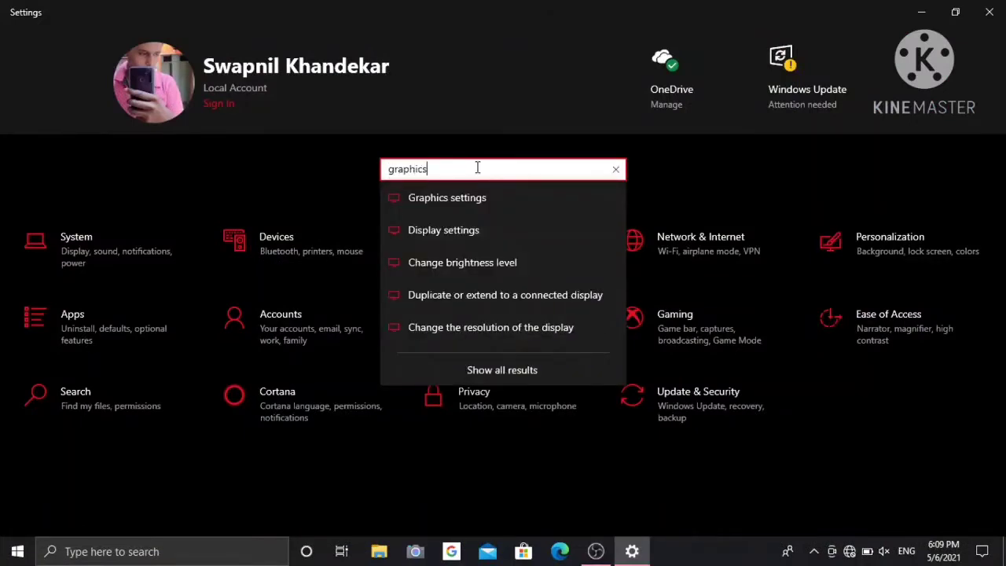
pyautogui.click(488, 201)
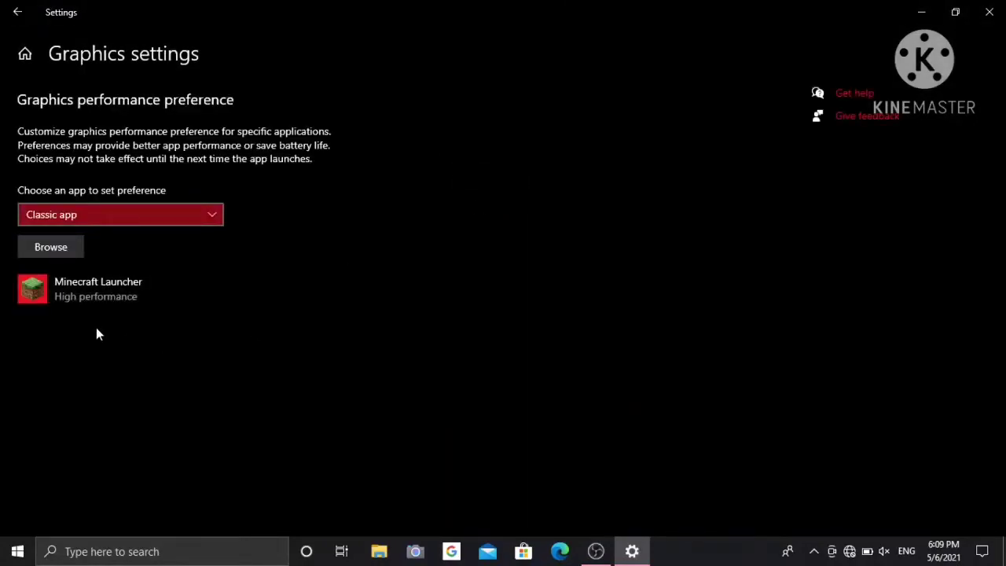
# - Browse for a classic app to set a graphics preference for, and go to the Riot Games folder on drive C
pyautogui.click(46, 251)
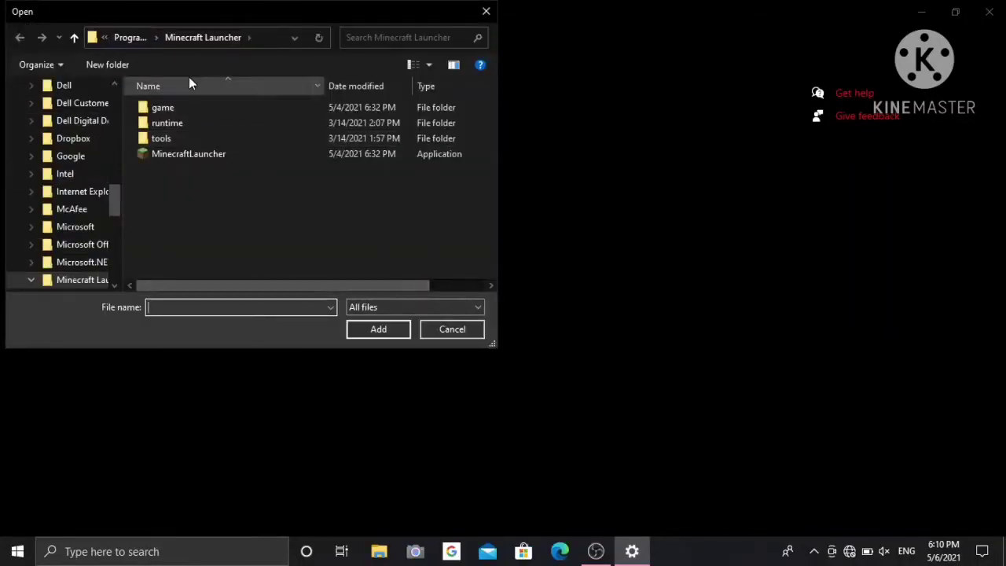
pyautogui.scroll(10, 35, 145)
pyautogui.scroll(3, 36, 146)
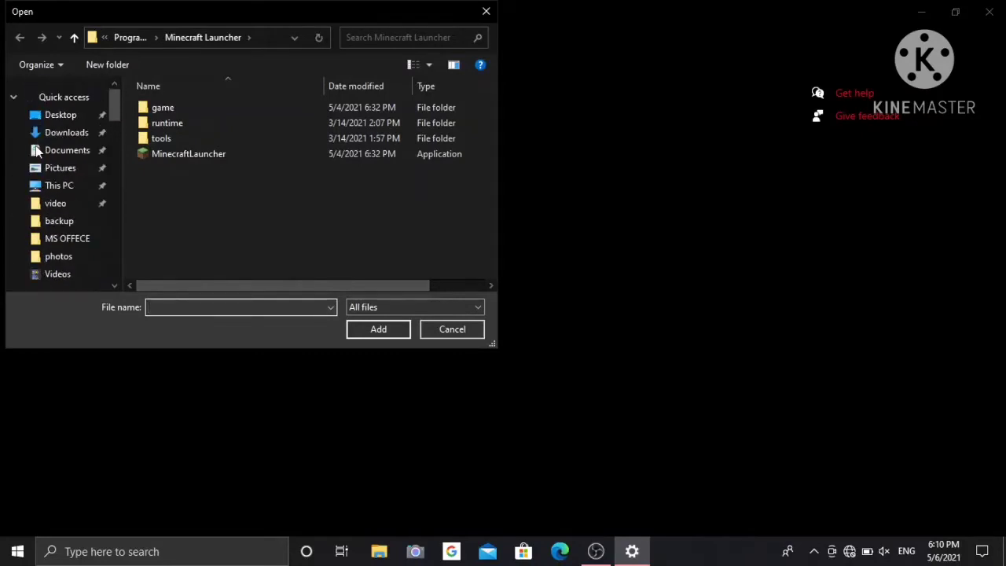
pyautogui.scroll(-15, 35, 145)
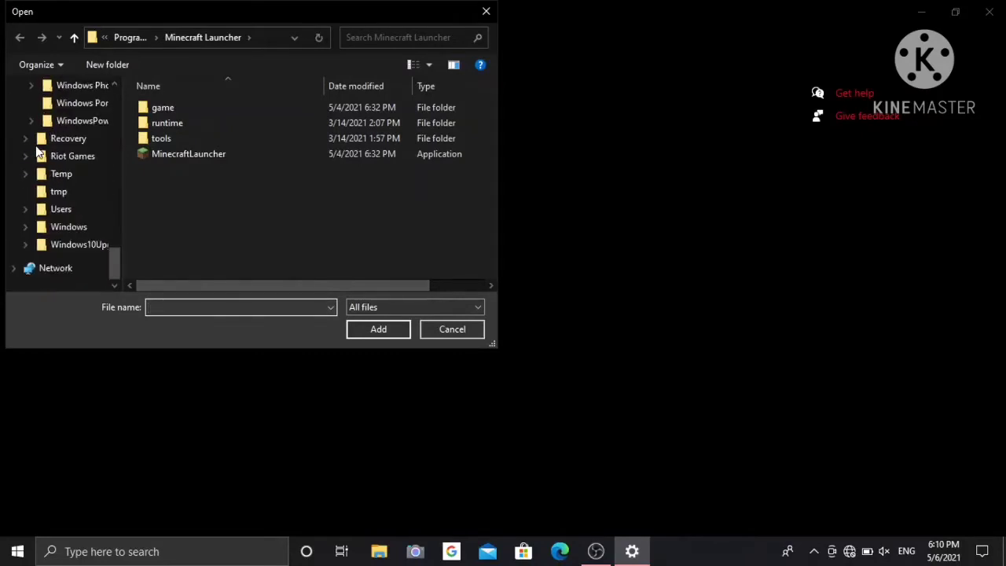
pyautogui.scroll(3, 36, 149)
pyautogui.scroll(-3, 36, 146)
pyautogui.click(69, 157)
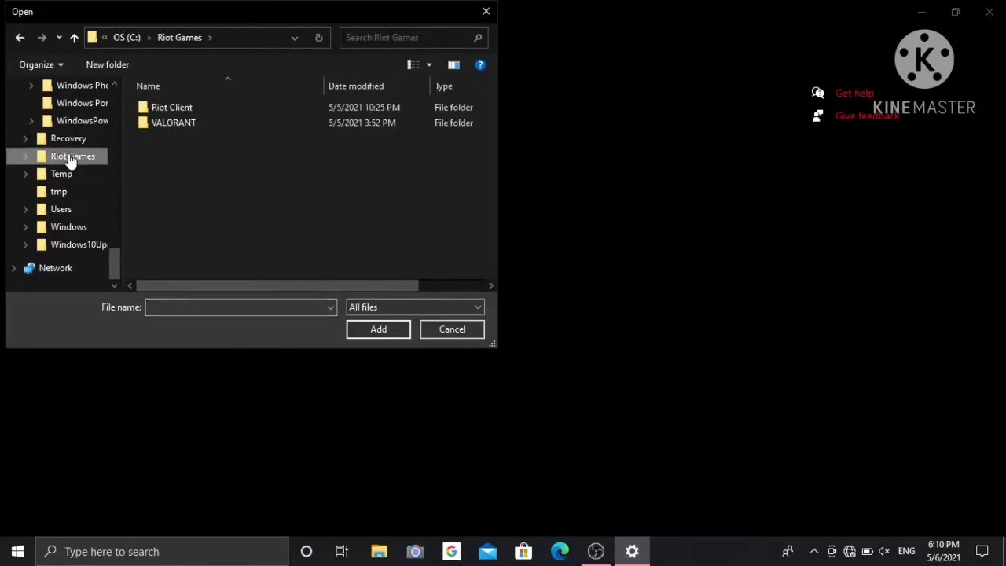
# - Add the VALORANT-Win64-Shipping application from VALORANT\live\ShooterGame\Binaries\Win64 to the graphics preference list
pyautogui.click(197, 126)
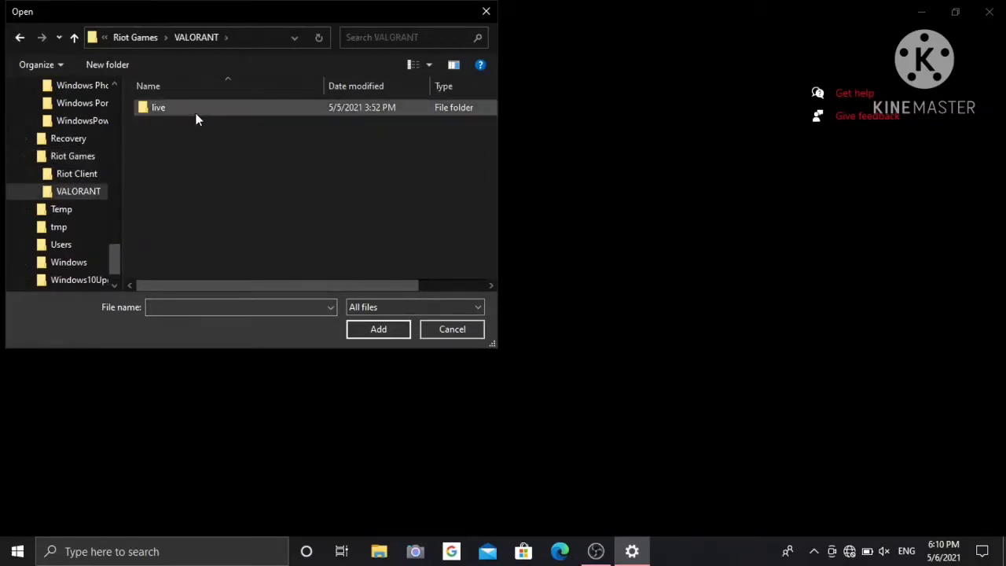
pyautogui.doubleClick(191, 109)
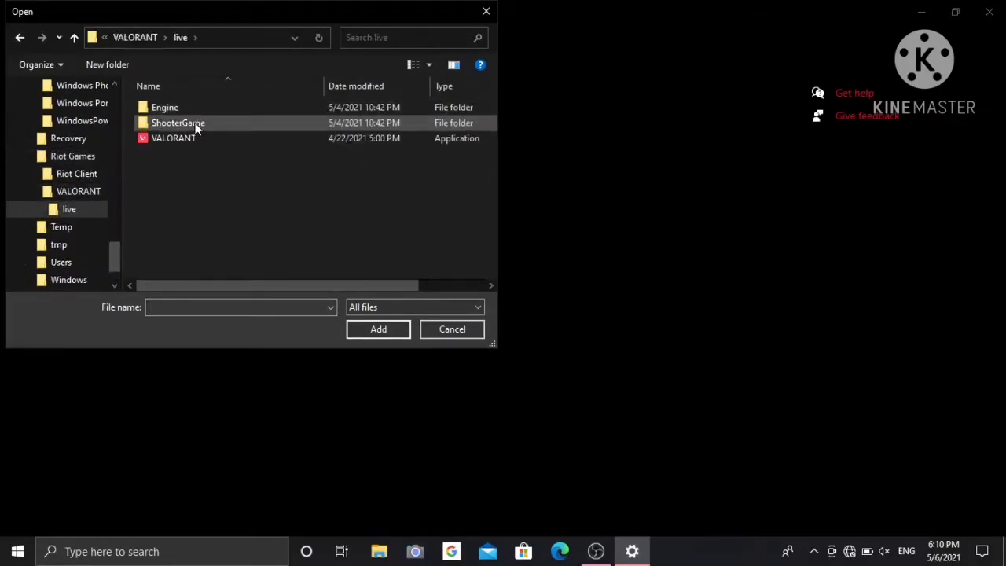
pyautogui.doubleClick(195, 123)
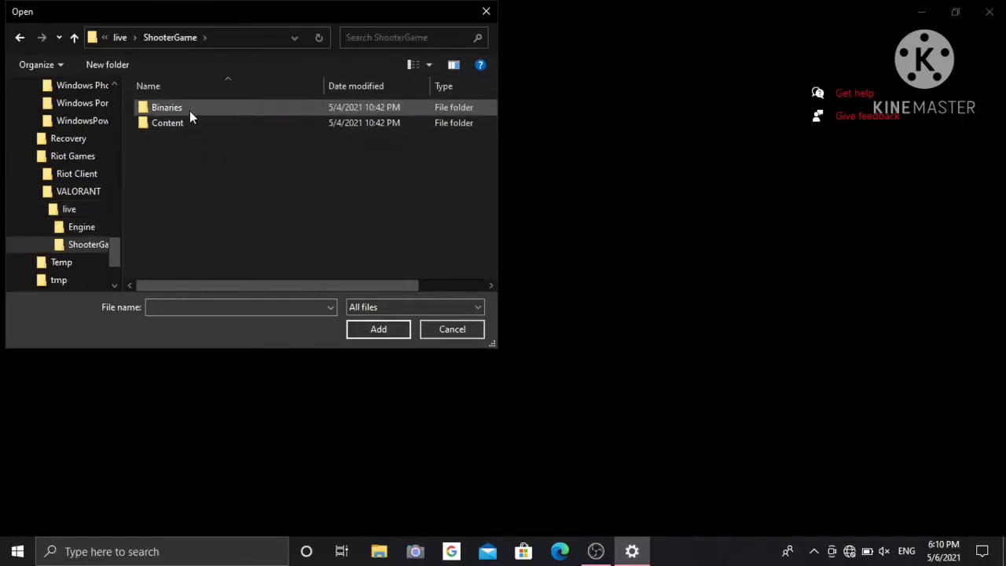
pyautogui.doubleClick(190, 111)
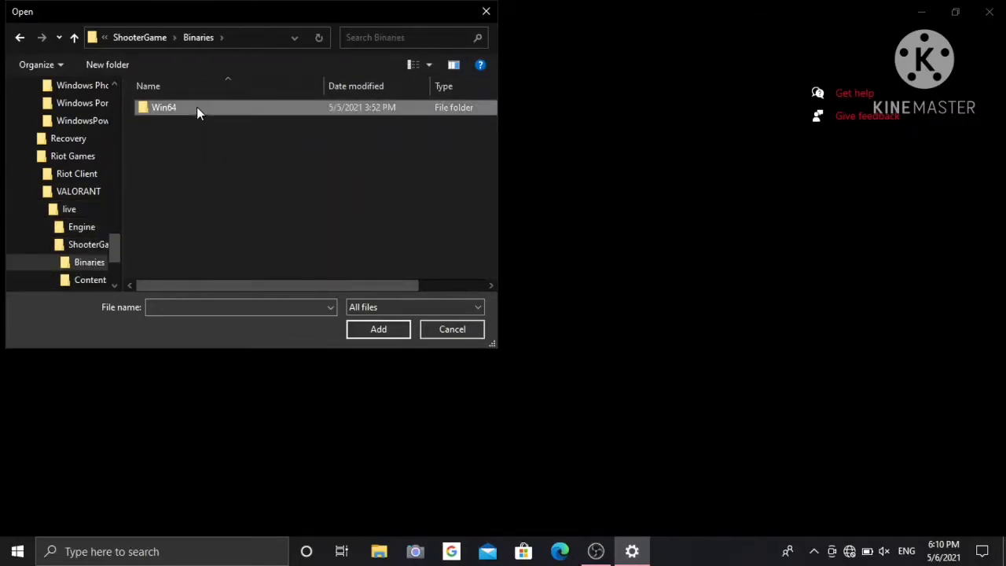
pyautogui.doubleClick(196, 107)
pyautogui.click(197, 107)
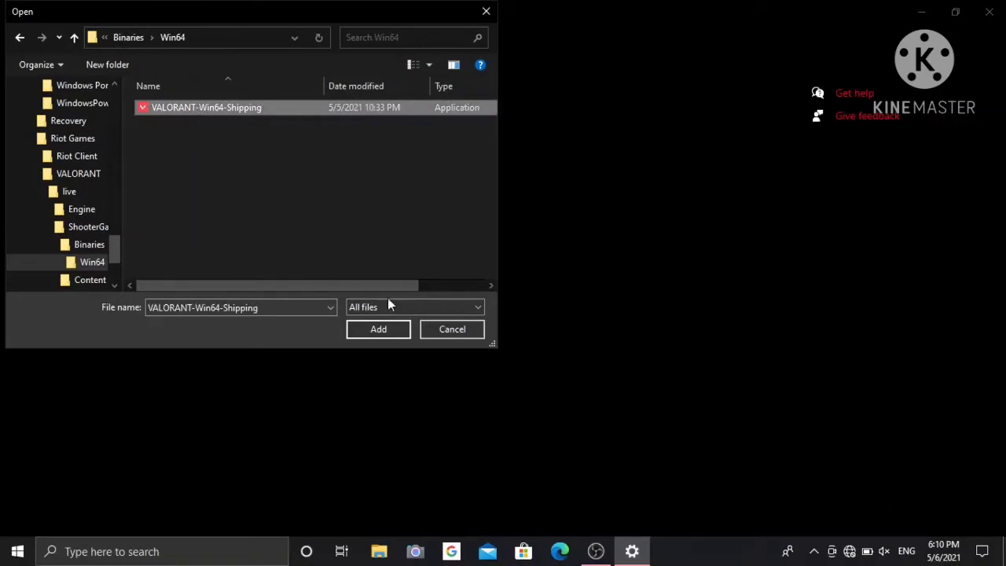
pyautogui.click(378, 329)
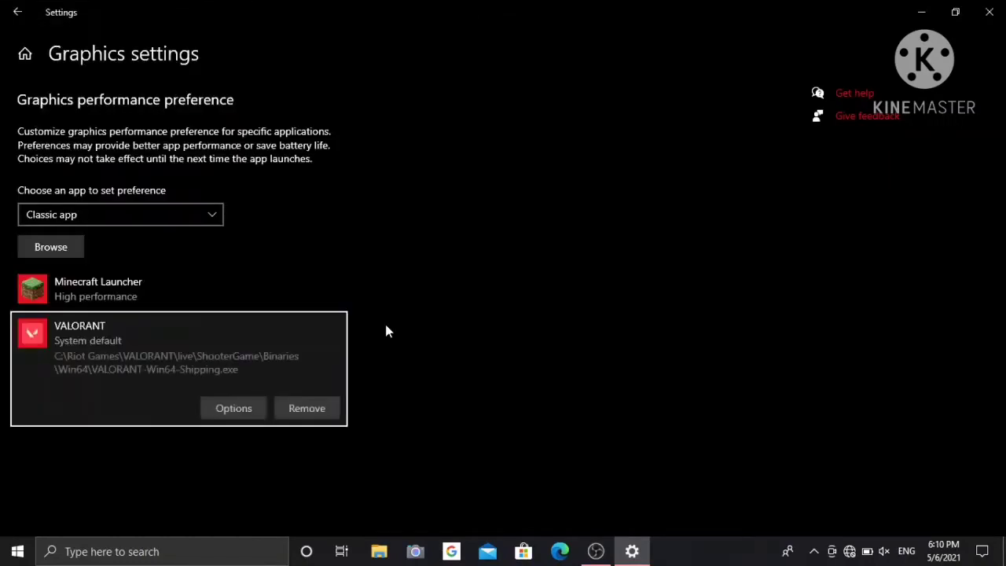
# - Set VALORANT's graphics preference to High performance, save it and close Settings
pyautogui.click(244, 411)
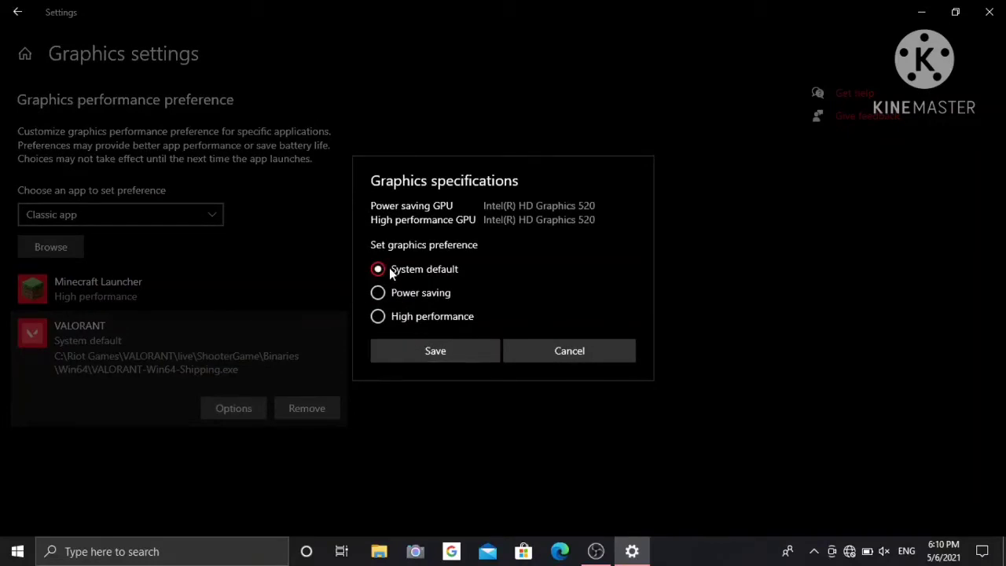
pyautogui.click(378, 318)
pyautogui.click(433, 352)
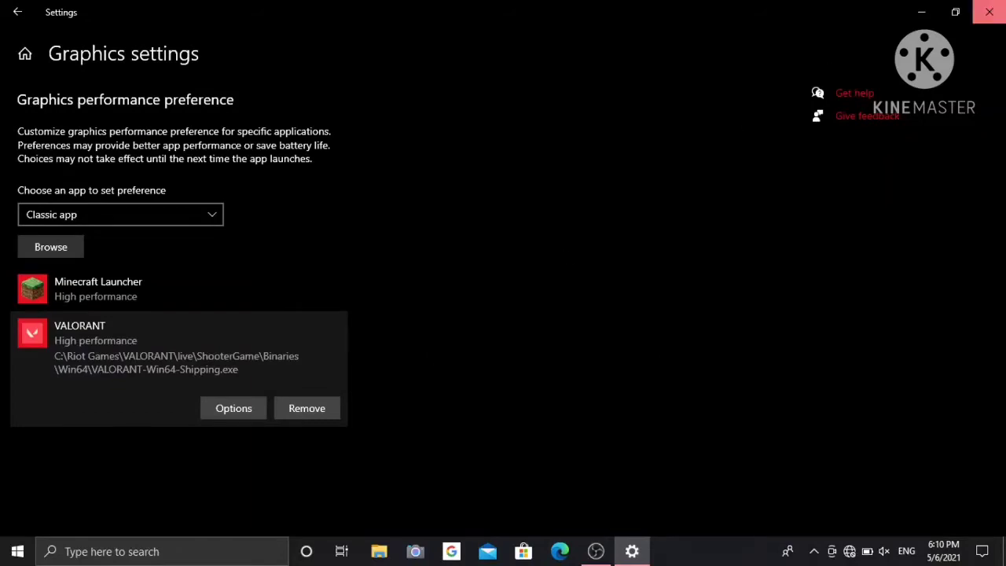
pyautogui.click(989, 12)
# - Refresh the desktop and open the AppData folder with the Run command "appdata"
pyautogui.rightClick(569, 108)
pyautogui.click(599, 151)
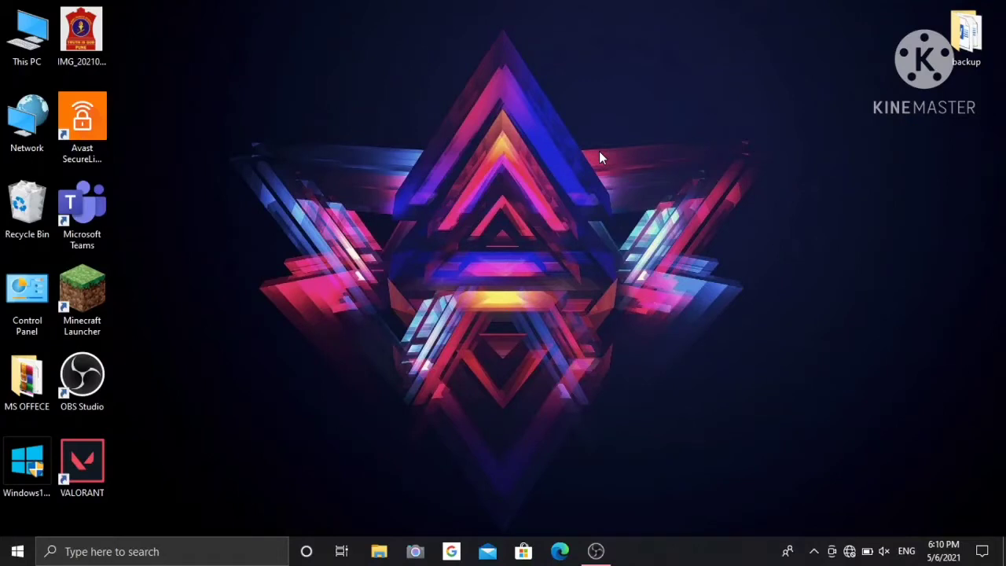
pyautogui.press('super+r')
pyautogui.press('BackSpace')
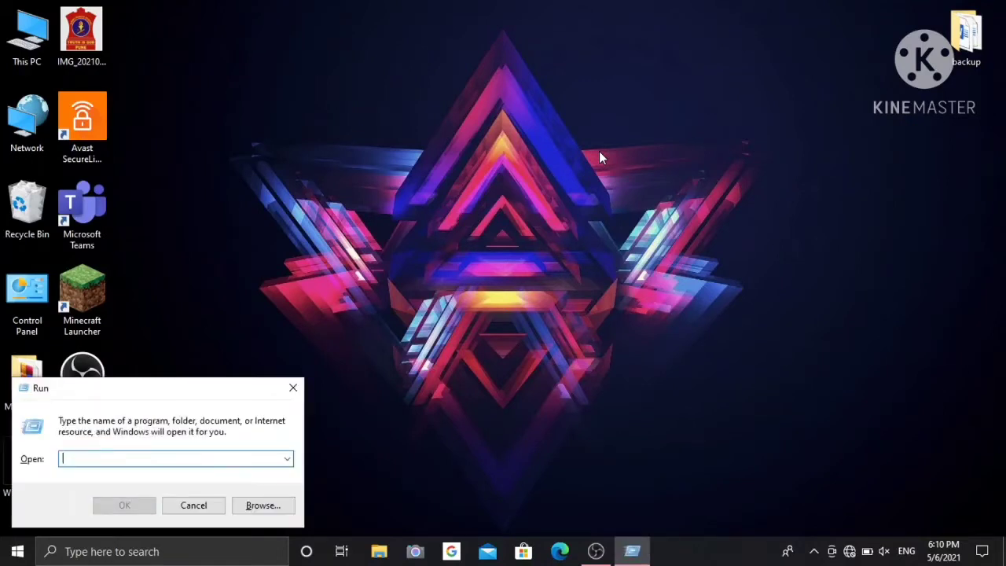
pyautogui.write('app')
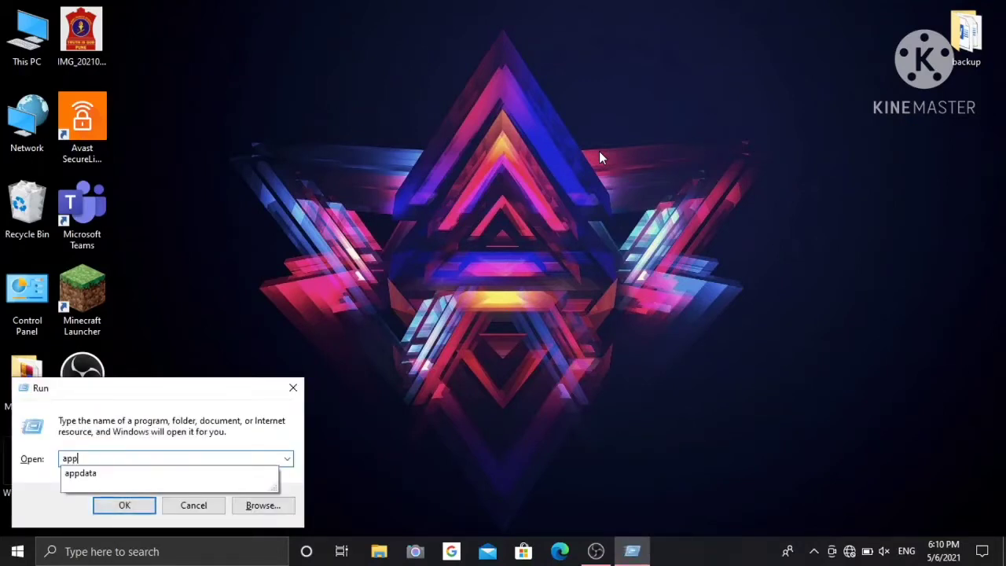
pyautogui.write('data')
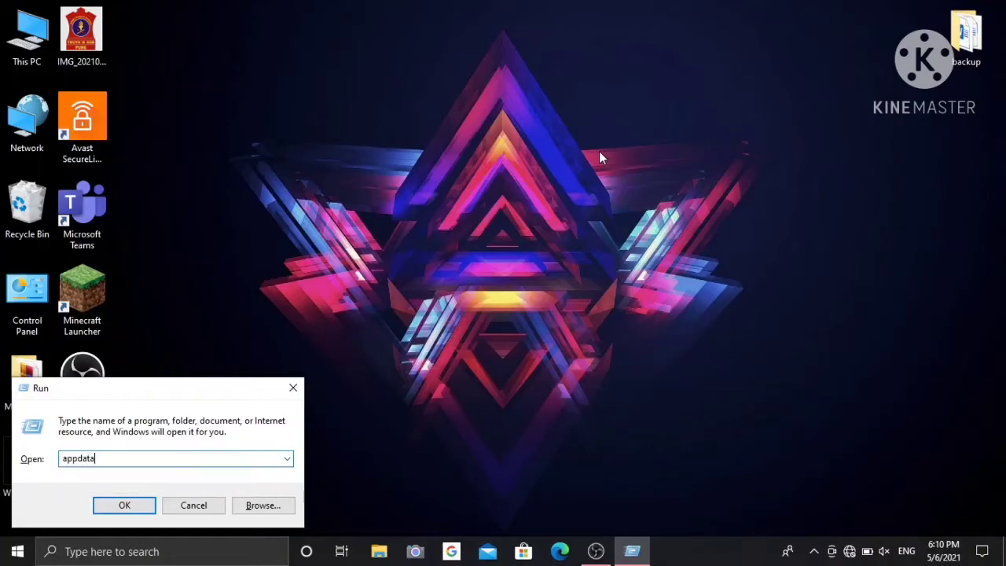
pyautogui.press('Return')
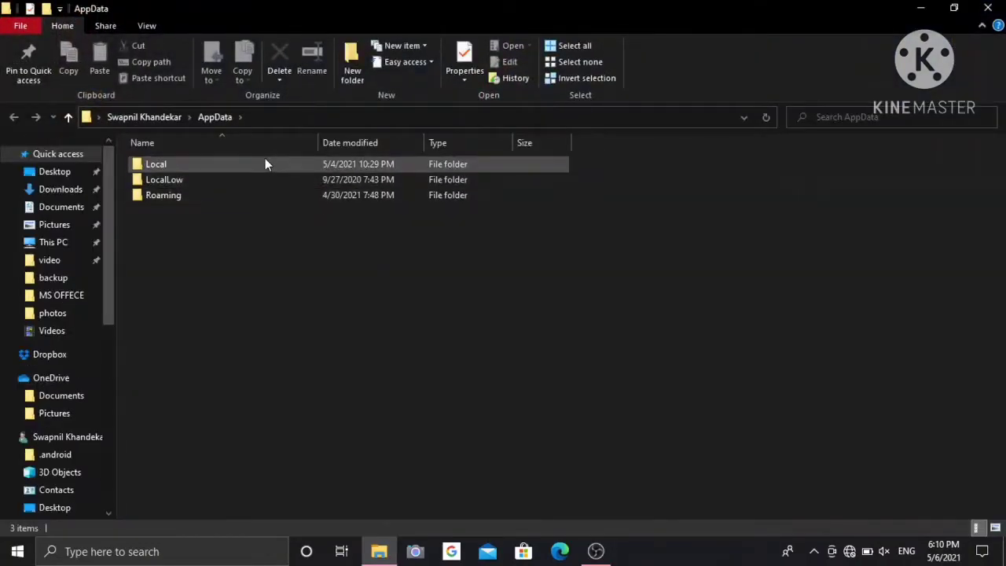
# - Open the VALORANT folder inside AppData's Local folder
pyautogui.click(266, 174)
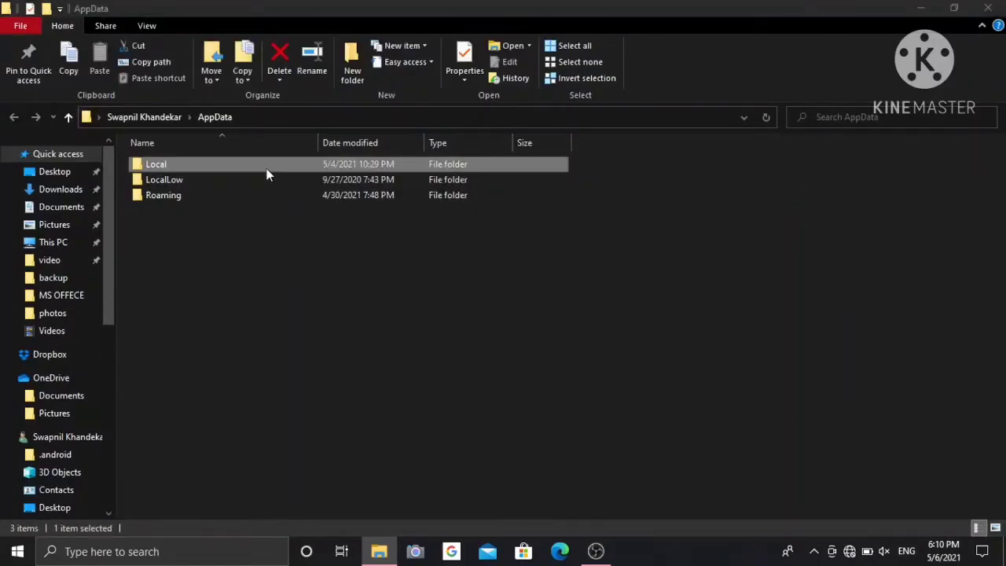
pyautogui.doubleClick(266, 174)
pyautogui.scroll(-7, 351, 393)
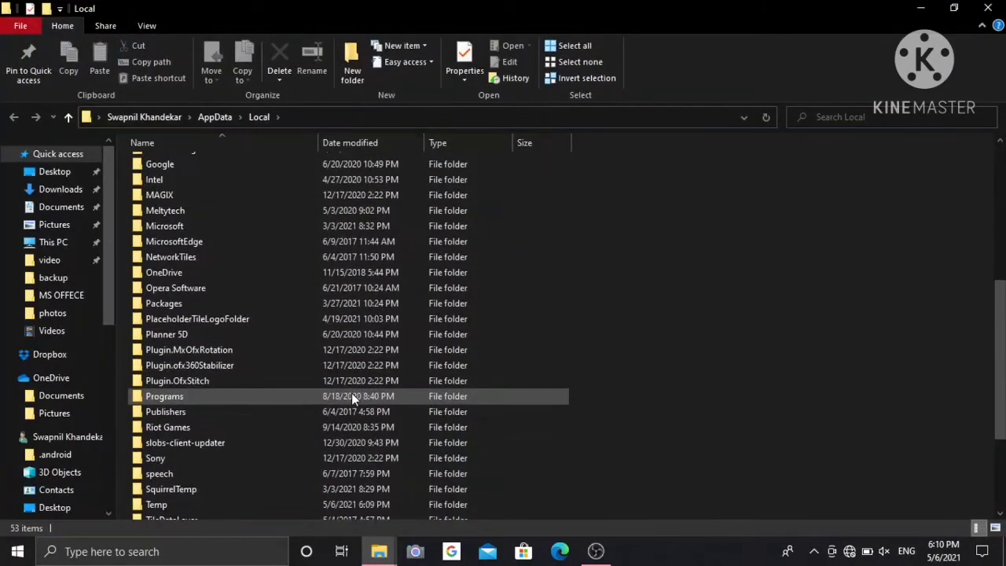
pyautogui.scroll(-3, 351, 396)
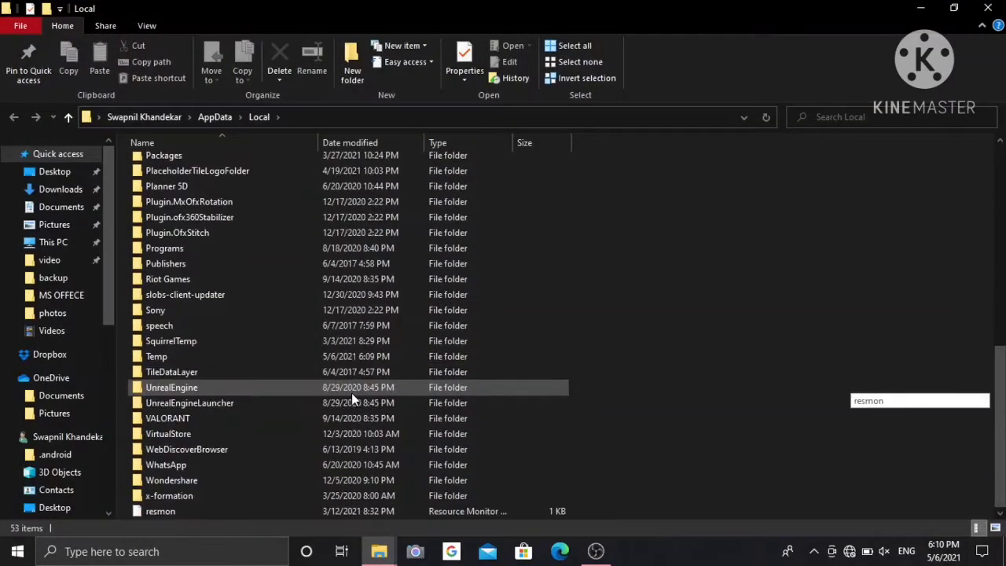
pyautogui.click(211, 419)
pyautogui.doubleClick(211, 418)
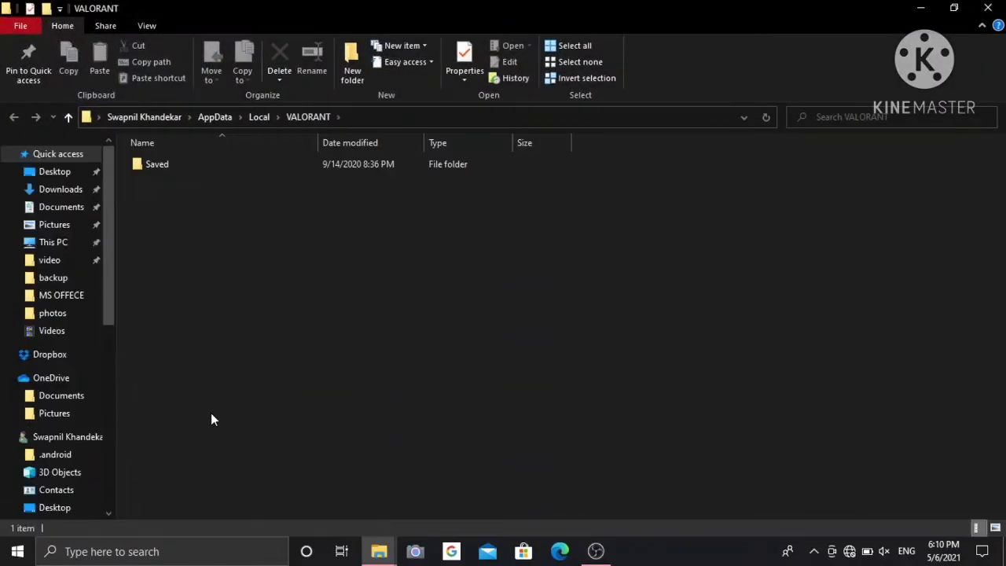
# - Go through Saved\Config and the first ID-named folder to its Windows subfolder, and open the GameUserSettings file in Notepad
pyautogui.click(228, 163)
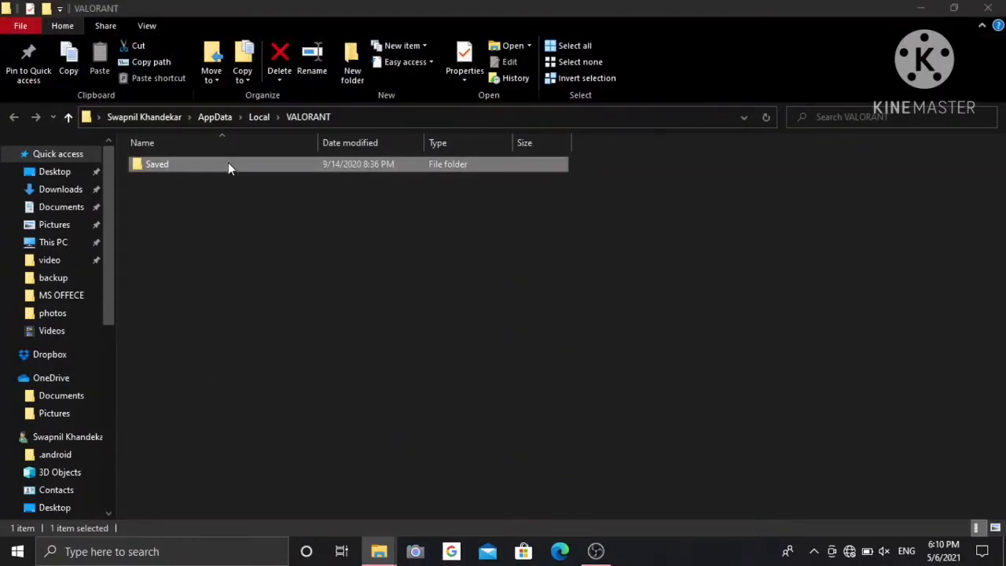
pyautogui.doubleClick(228, 163)
pyautogui.click(227, 163)
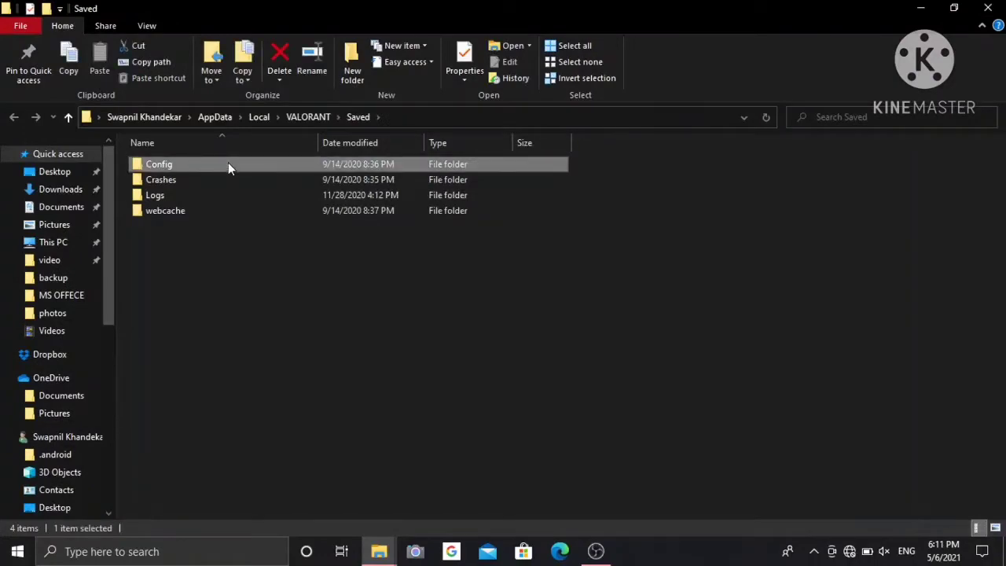
pyautogui.doubleClick(227, 162)
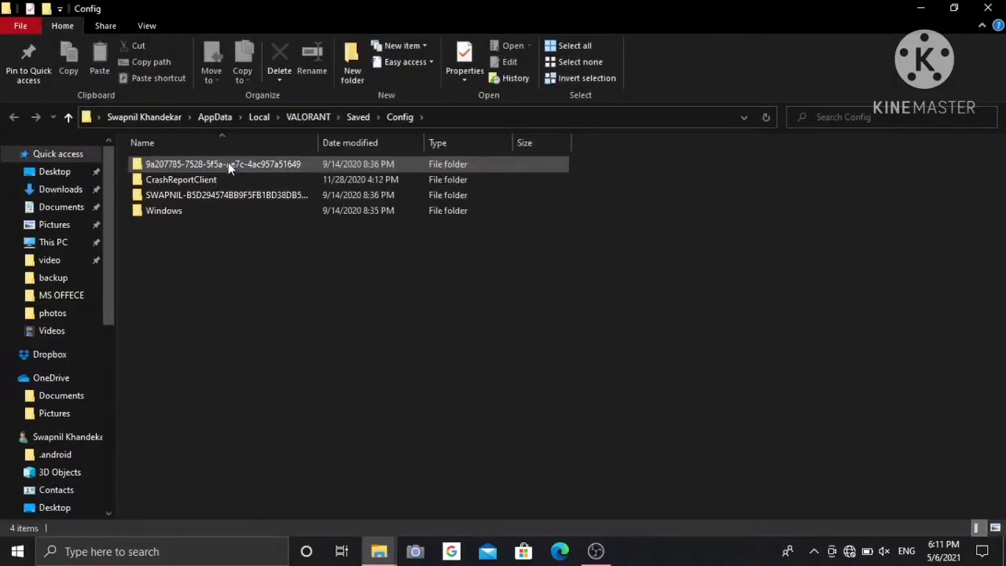
pyautogui.click(227, 163)
pyautogui.doubleClick(228, 163)
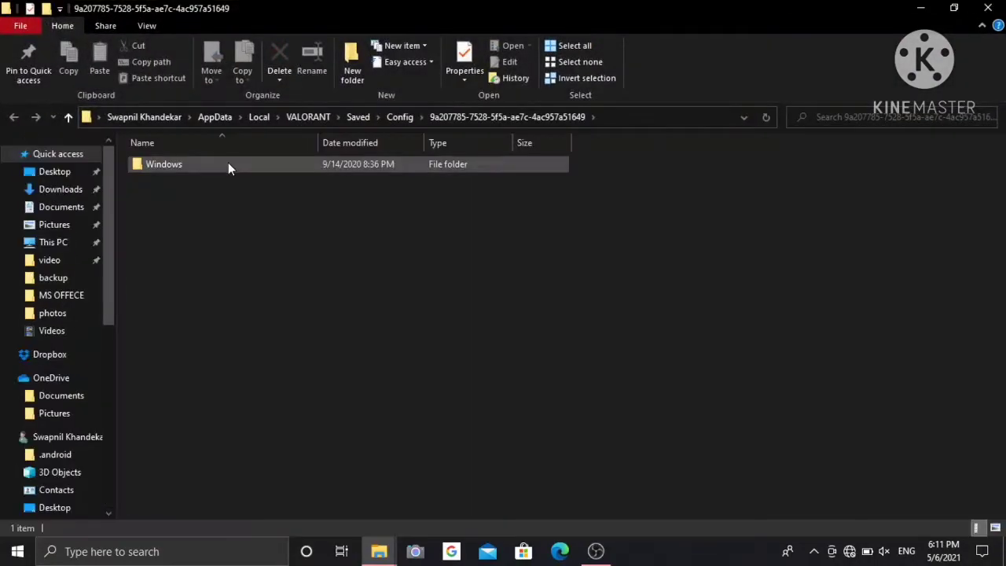
pyautogui.click(228, 164)
pyautogui.doubleClick(228, 164)
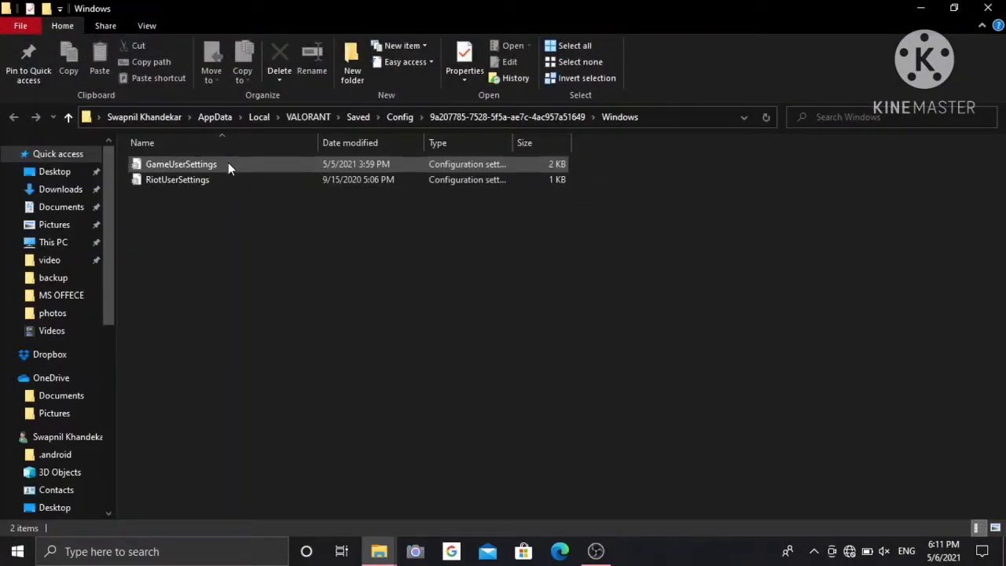
pyautogui.click(228, 164)
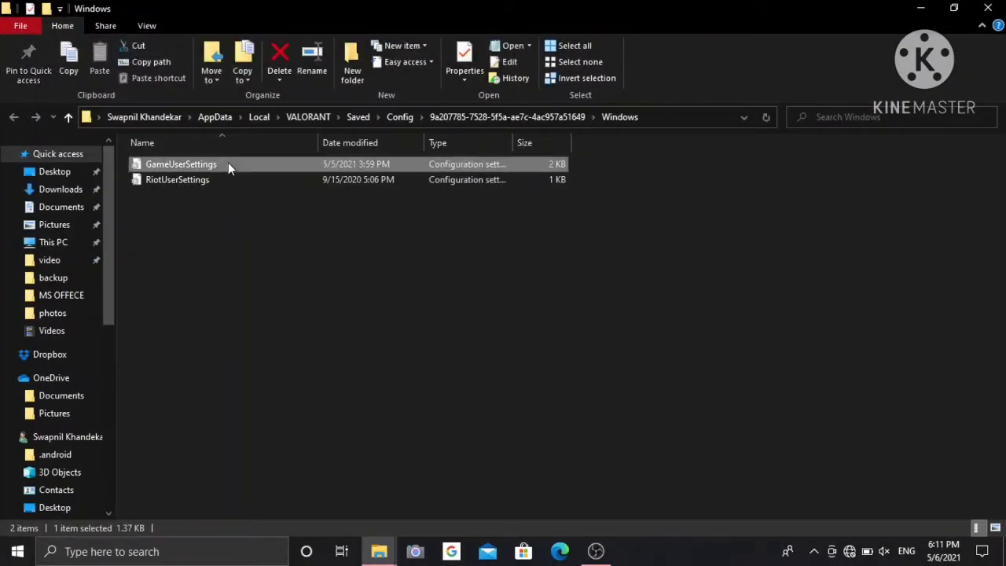
pyautogui.doubleClick(228, 163)
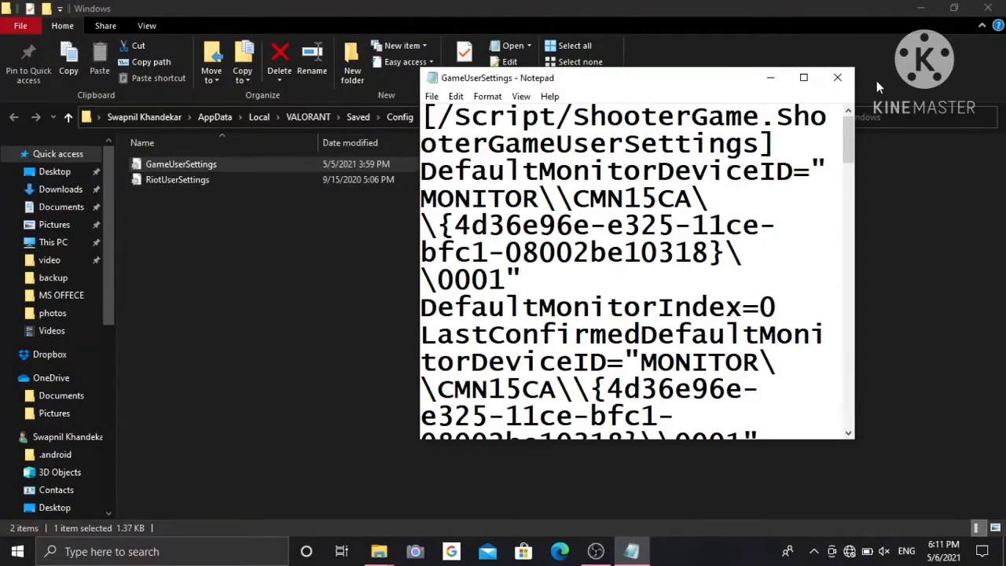
# - Set sg.FoliageQuality and sg.EffectsQuality to 0 in the ScalabilityGroups section of GameUserSettings
pyautogui.click(803, 77)
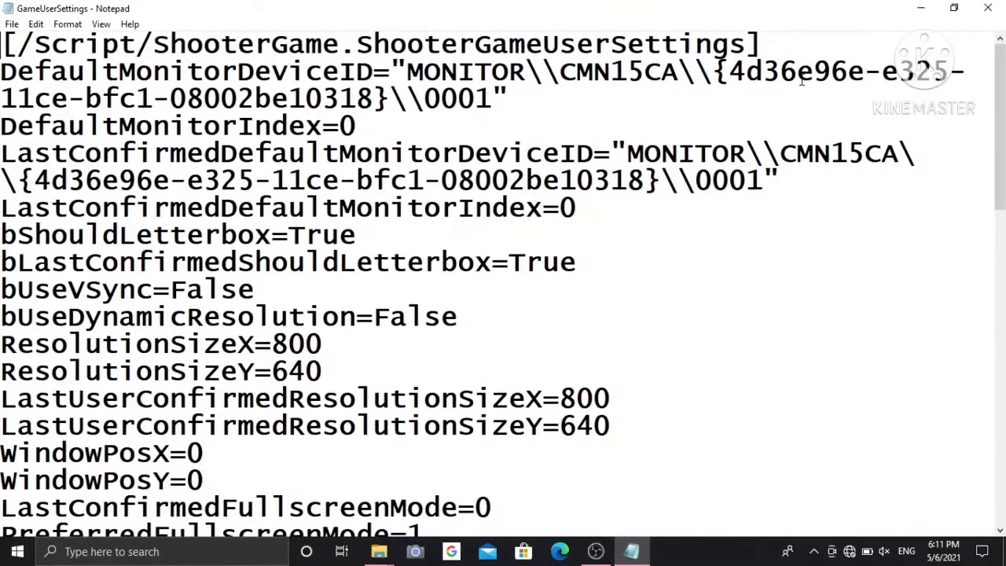
pyautogui.scroll(-12, 802, 79)
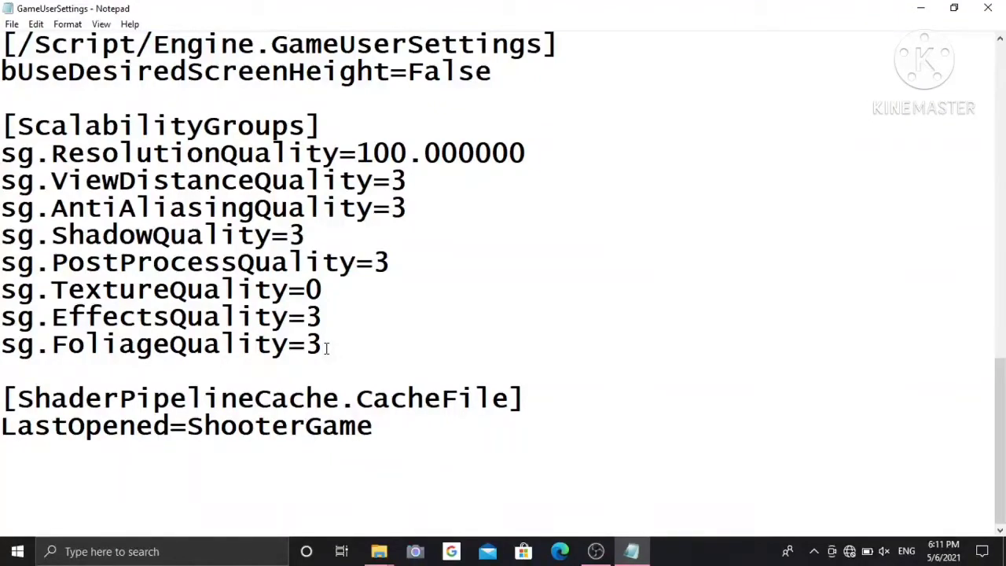
pyautogui.press('BackSpace')
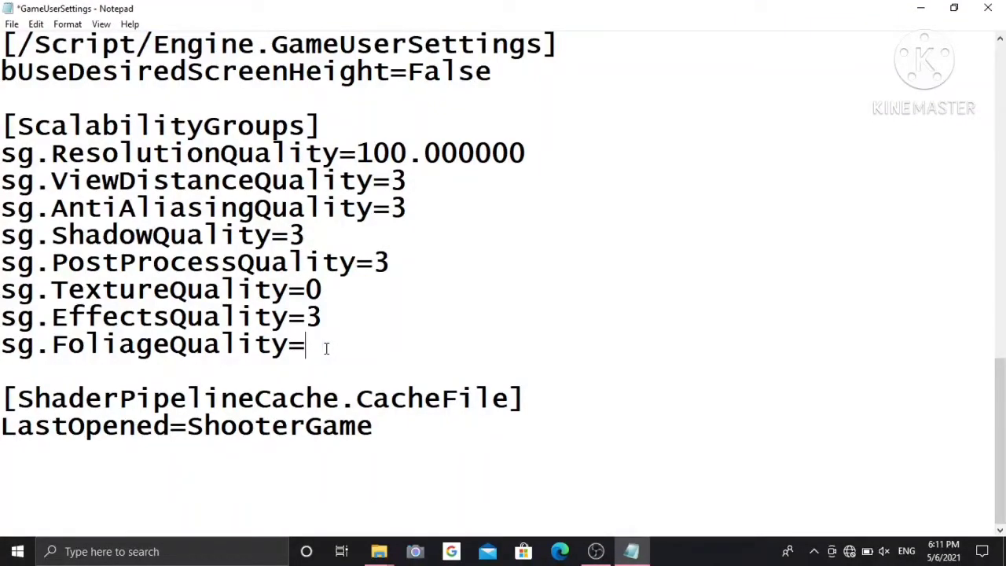
pyautogui.write('0')
pyautogui.press('BackSpace')
pyautogui.write('0')
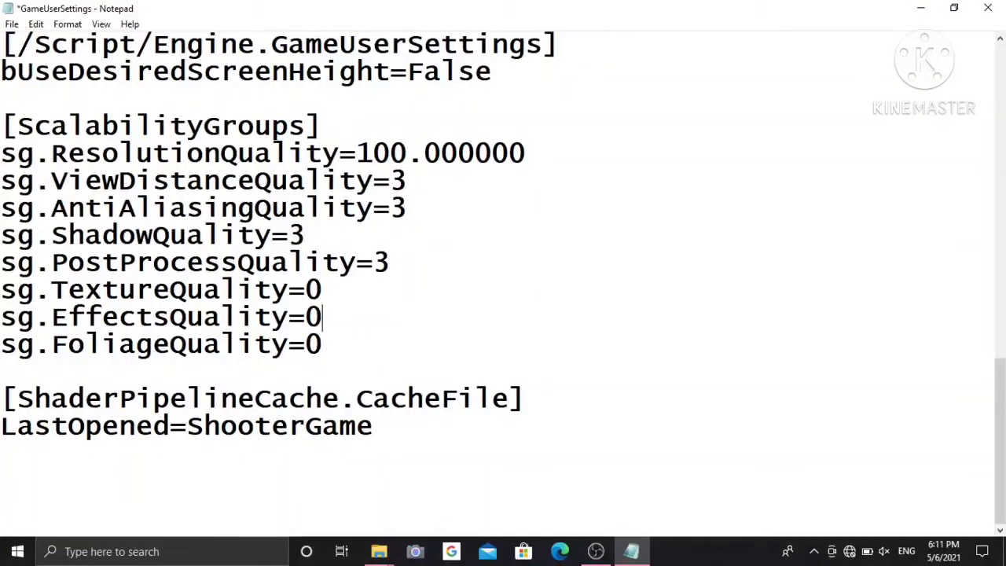
# - Set sg.PostProcessQuality and sg.ShadowQuality to 0 in the ScalabilityGroups section
pyautogui.press('Up')
pyautogui.press('Up')
pyautogui.press('Right')
pyautogui.press('Right')
pyautogui.press('Right')
pyautogui.press('Delete')
pyautogui.write('0')
pyautogui.press('BackSpace')
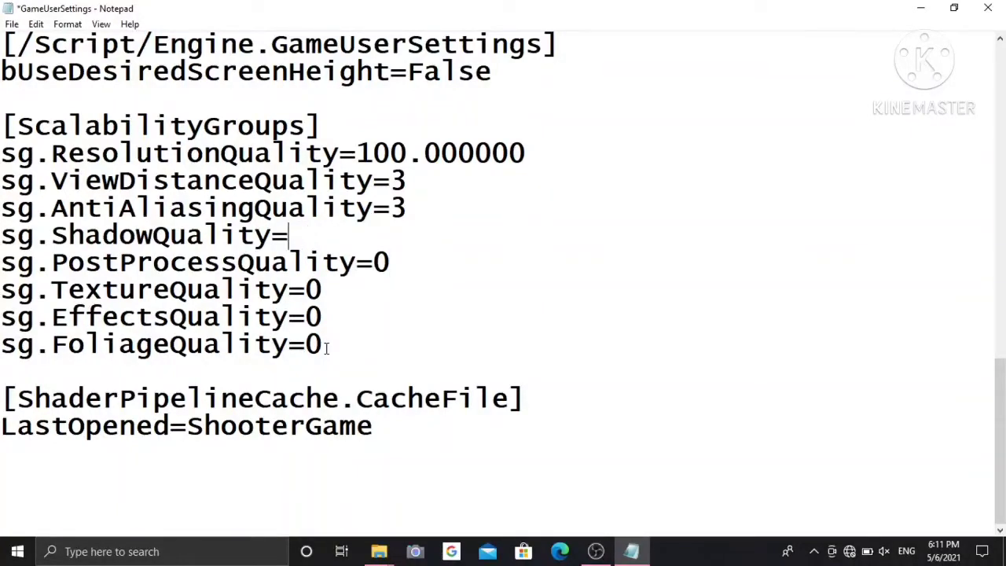
pyautogui.write('0')
# - Set sg.AntiAliasingQuality and sg.ViewDistanceQuality to 0 in the ScalabilityGroups section
pyautogui.press('Right')
pyautogui.press('Right')
pyautogui.press('BackSpace')
pyautogui.write('0')
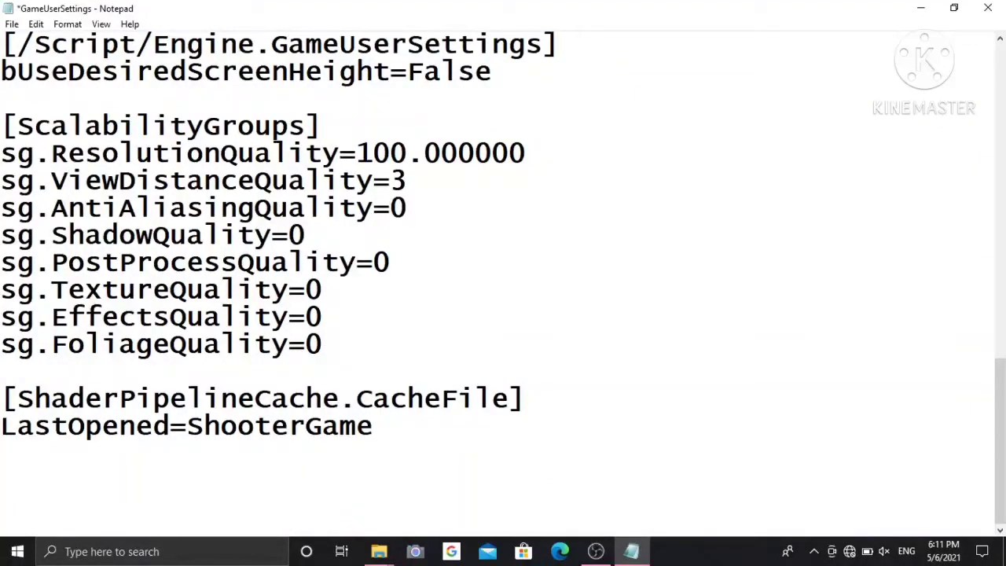
pyautogui.press('Up')
pyautogui.press('BackSpace')
pyautogui.write('0')
# - Set sg.ResolutionQuality to 40.000000 in the ScalabilityGroups section
pyautogui.press('Up')
pyautogui.press('BackSpace')
pyautogui.press('BackSpace')
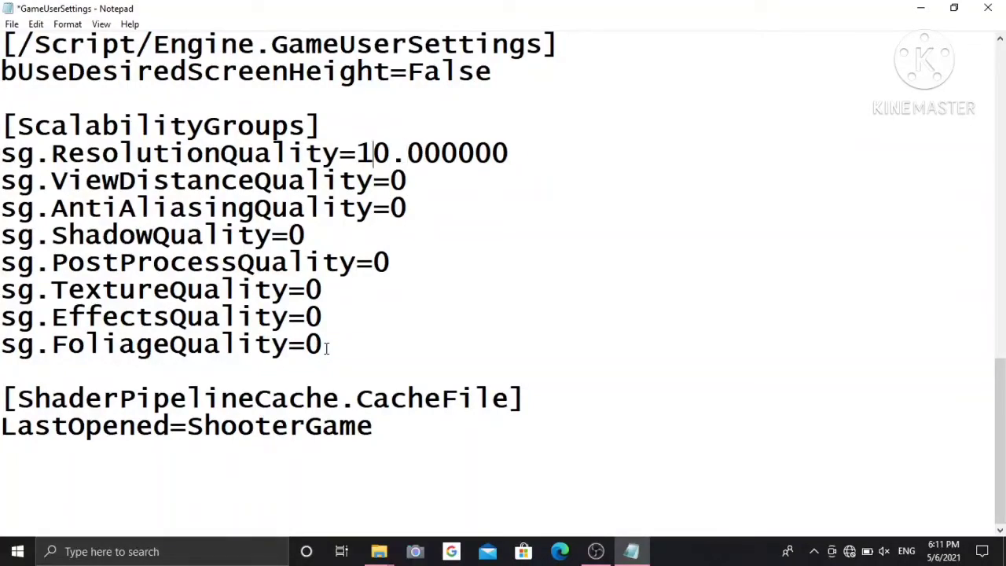
pyautogui.write('4')
# - Save the GameUserSettings file and close it
pyautogui.click(12, 25)
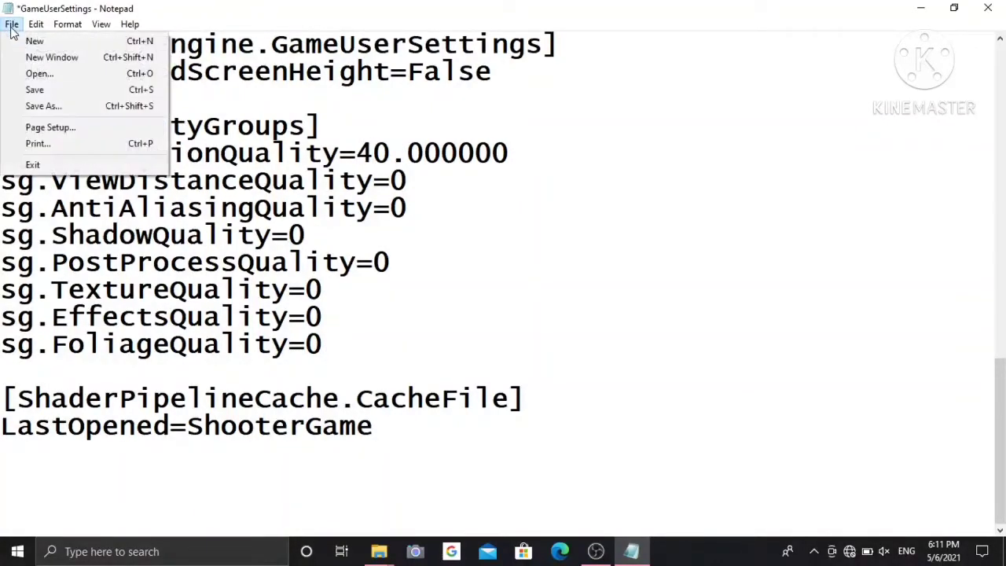
pyautogui.click(57, 93)
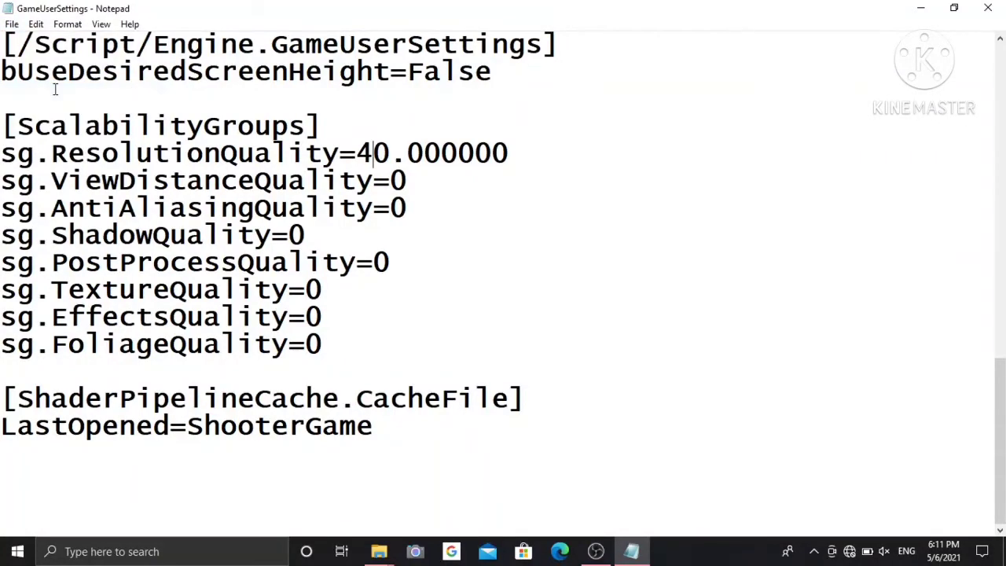
pyautogui.click(988, 7)
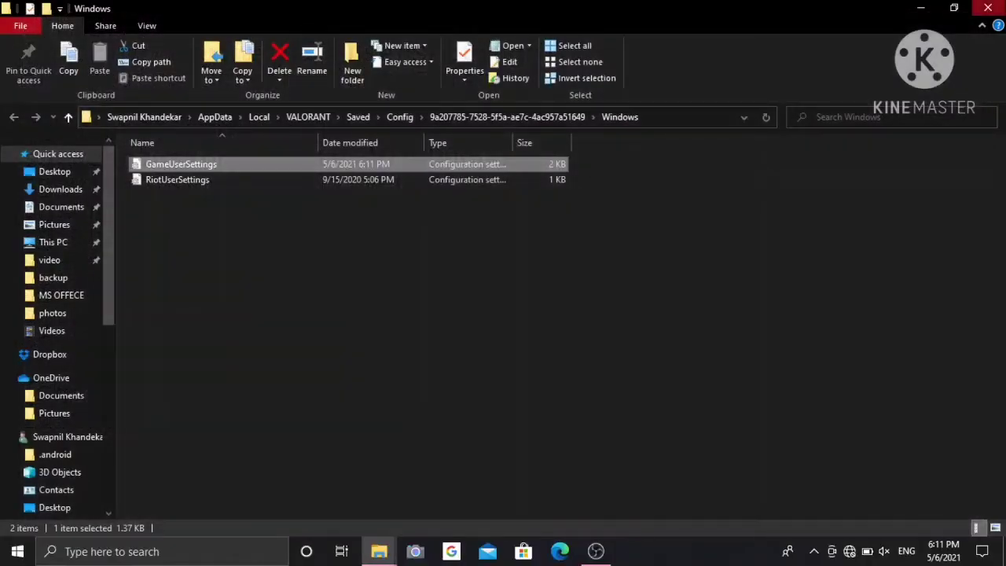
# - Go back up out of the VALORANT configuration folders, close File Explorer and refresh the desktop
pyautogui.hotkey('alt', 'Up')
pyautogui.hotkey('alt', 'Up')
pyautogui.hotkey('alt', 'Up')
pyautogui.hotkey('alt', 'Up')
pyautogui.hotkey('alt', 'Up')
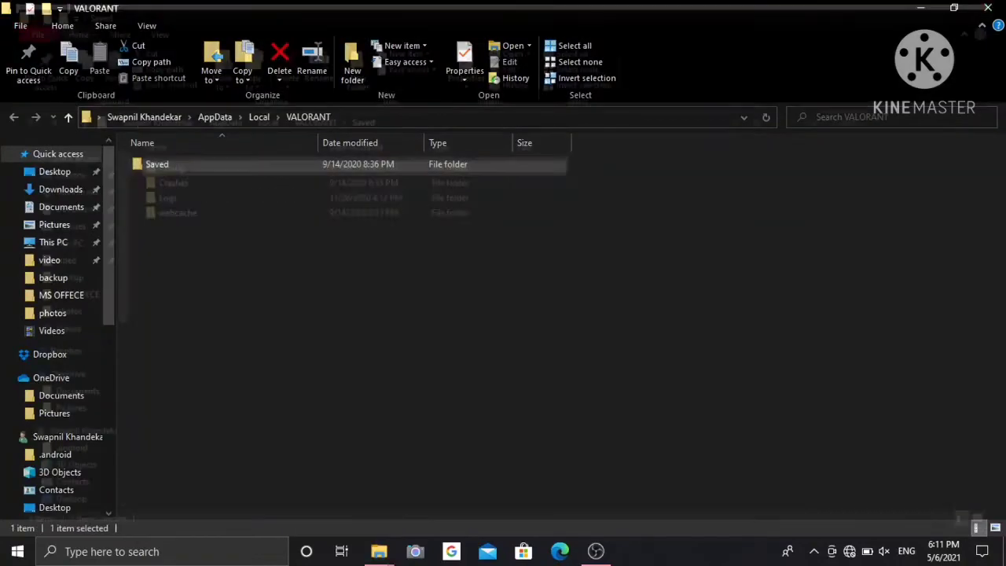
pyautogui.hotkey('alt', 'Up')
pyautogui.hotkey('alt', 'F4')
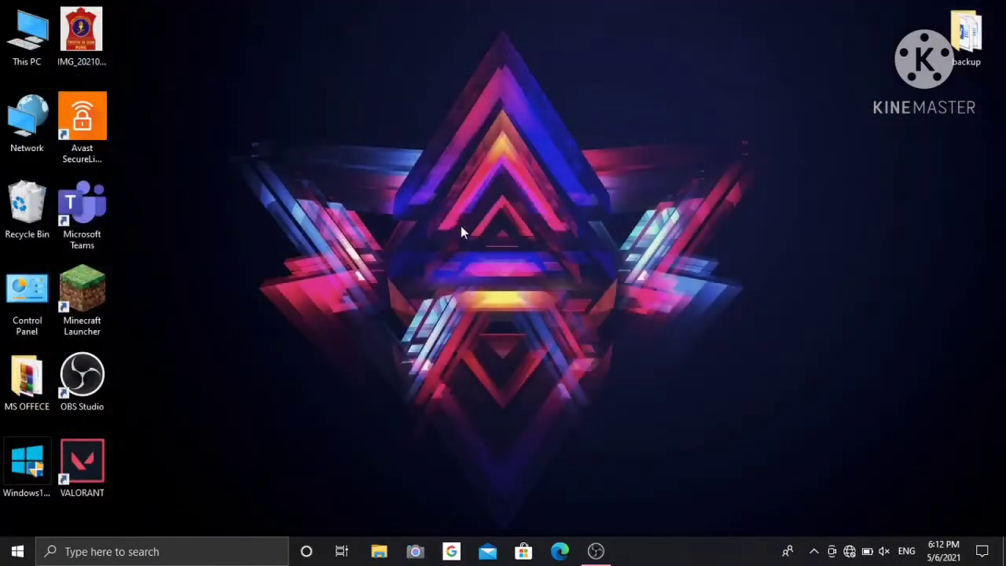
pyautogui.rightClick(393, 182)
pyautogui.click(428, 220)
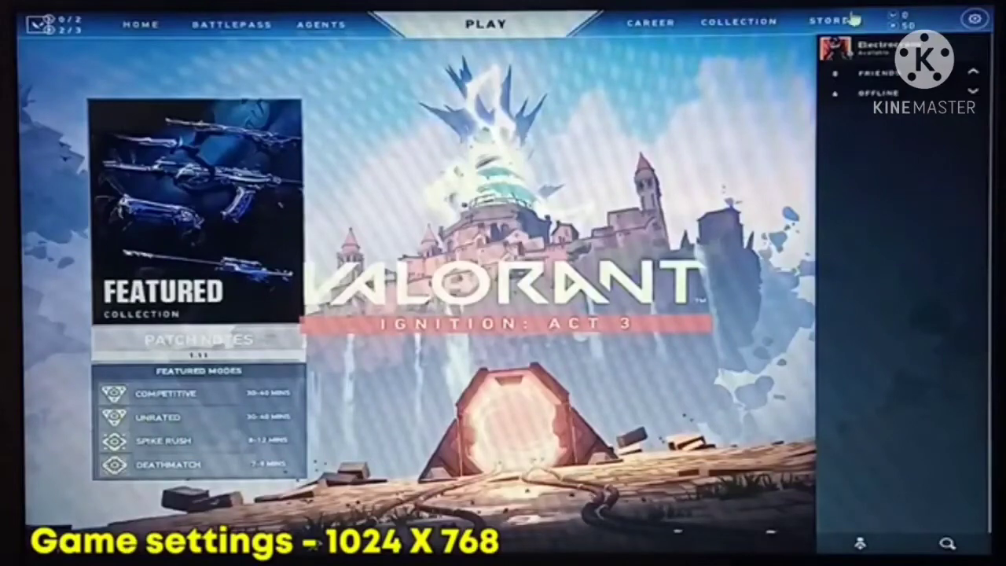
# - In VALORANT, open the game's video settings and show the available display resolutions
pyautogui.click(973, 15)
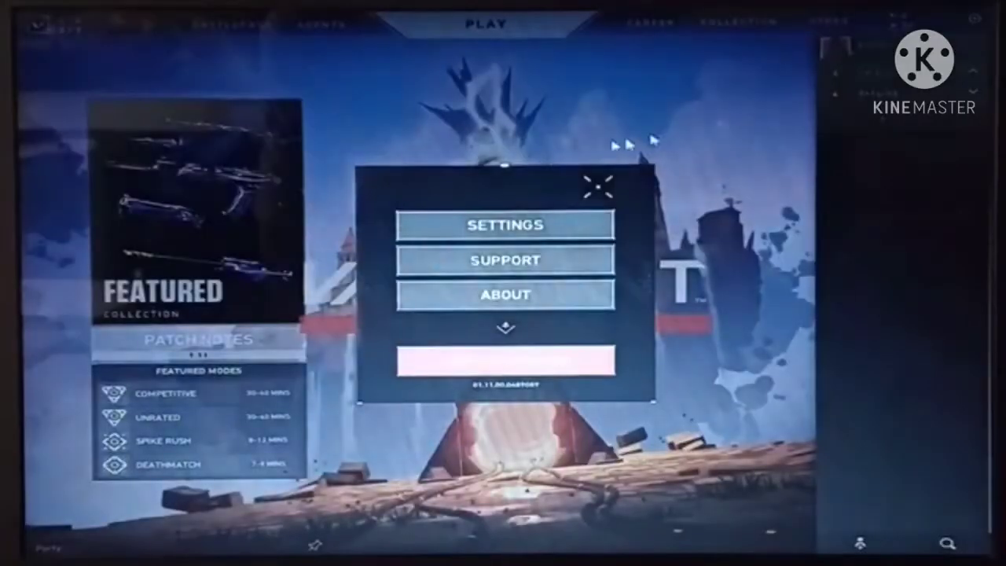
pyautogui.click(503, 226)
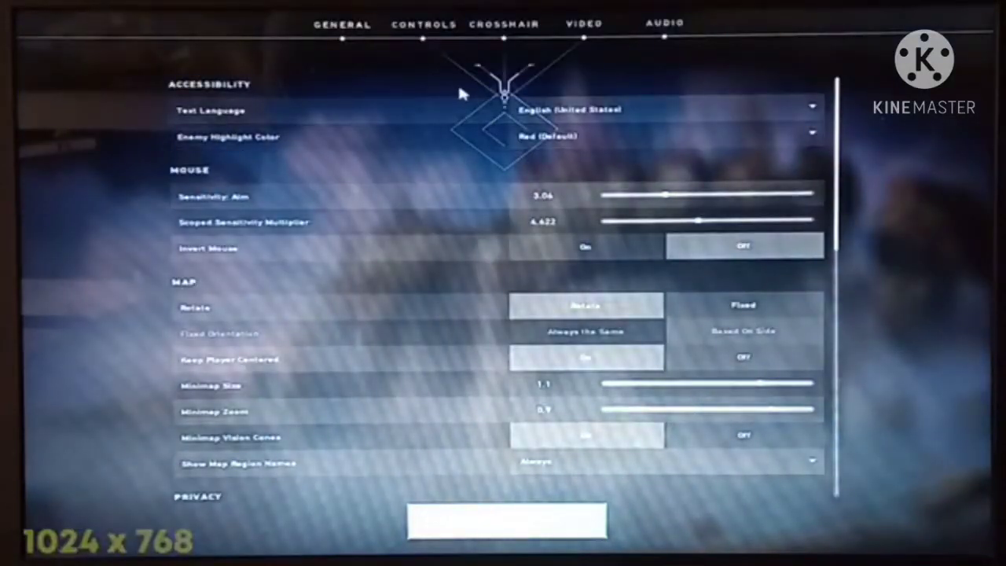
pyautogui.click(584, 25)
pyautogui.click(604, 119)
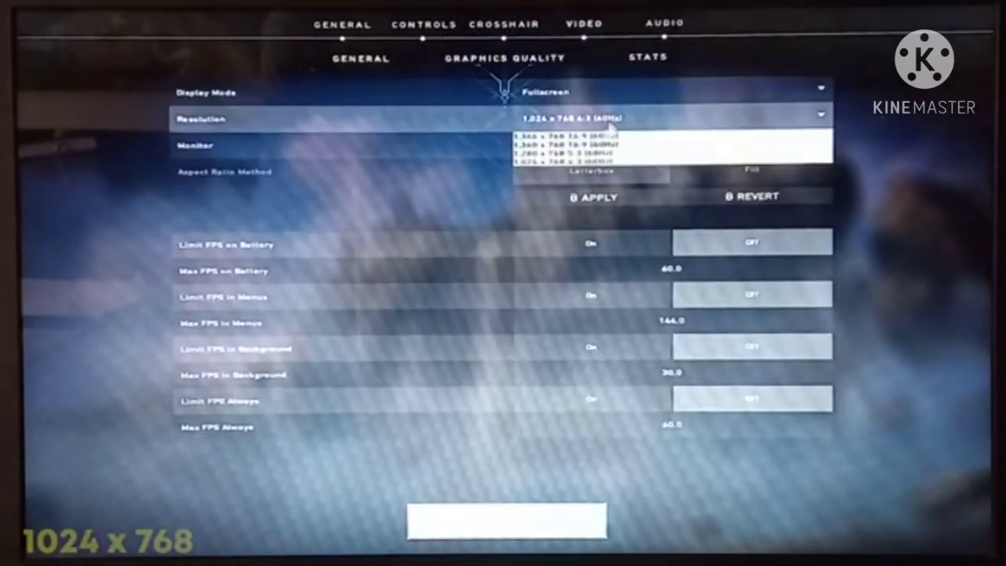